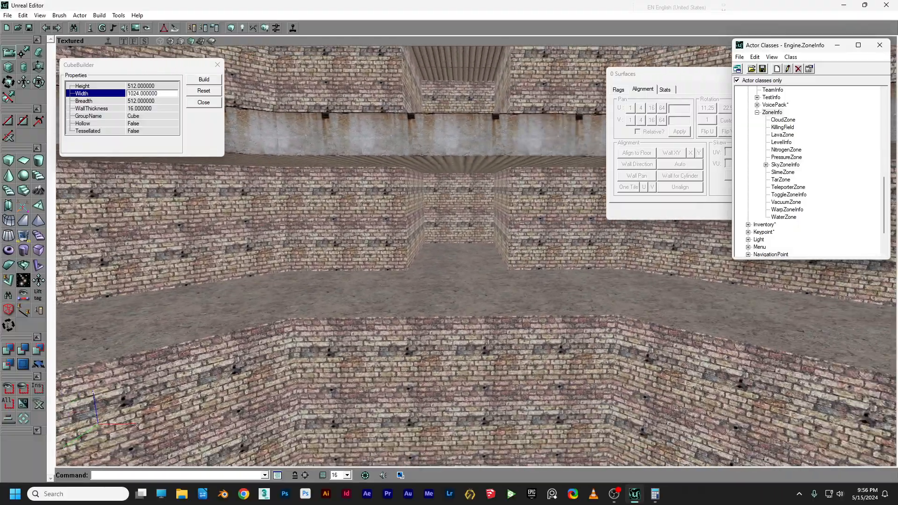
- Make the concrete texture on the lower corridor's floor the current texture
left_click_drag(476, 256, 309, 173)
left_click_drag(437, 202, 437, 300)
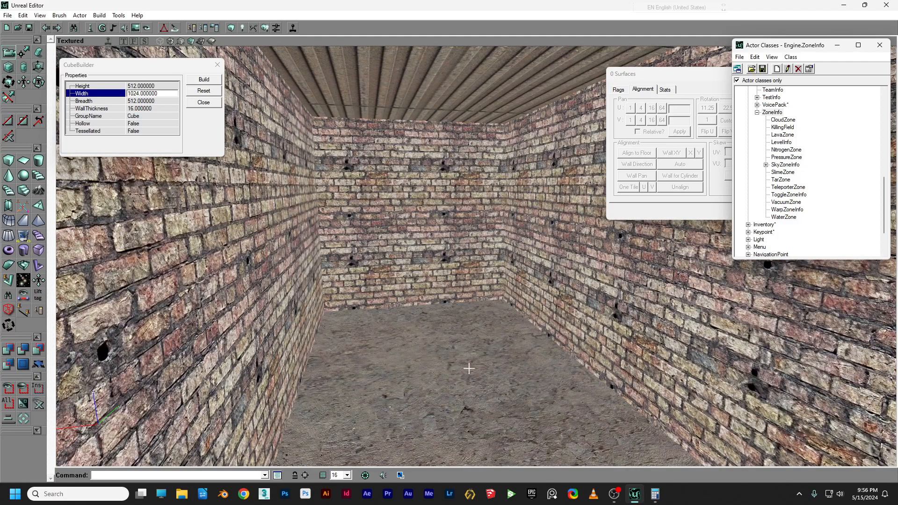
left_click(453, 370)
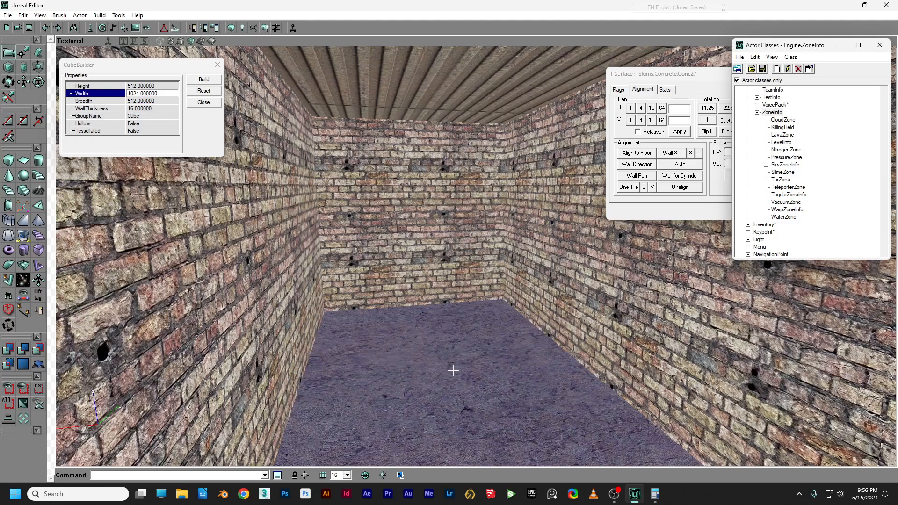
right_click(474, 371)
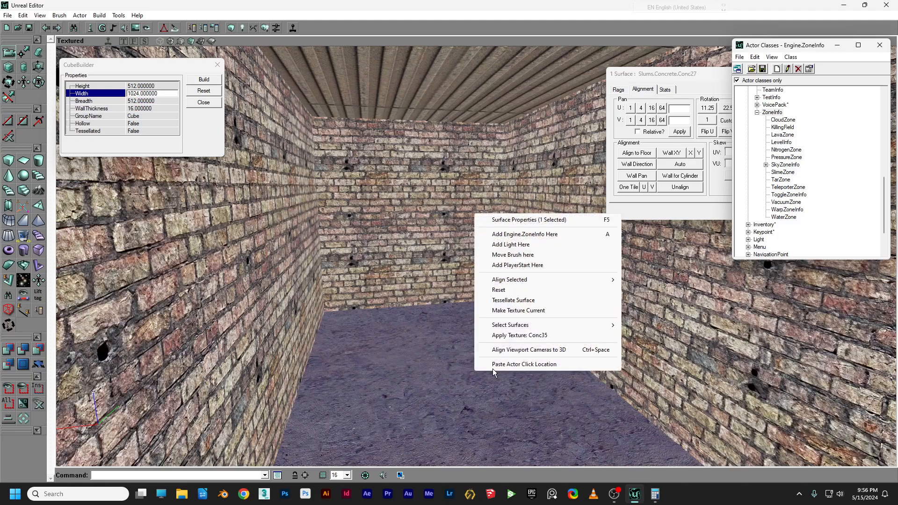
left_click(511, 314)
key("Escape")
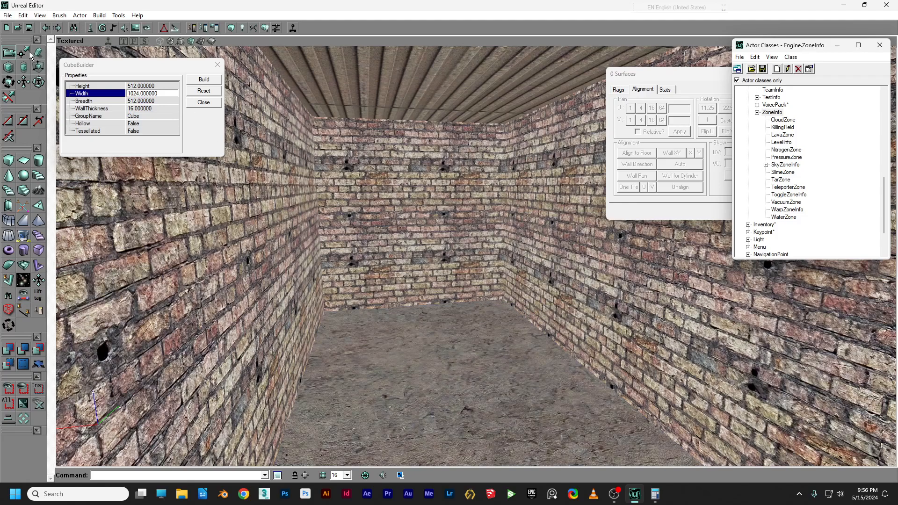
- Move the builder brush onto the concrete floor inside the lower corridor
right_click(421, 321)
left_click(471, 367)
mouse_move(244, 159)
left_mouse_down()
mouse_move(245, 141)
mouse_move(244, 159)
left_mouse_up()
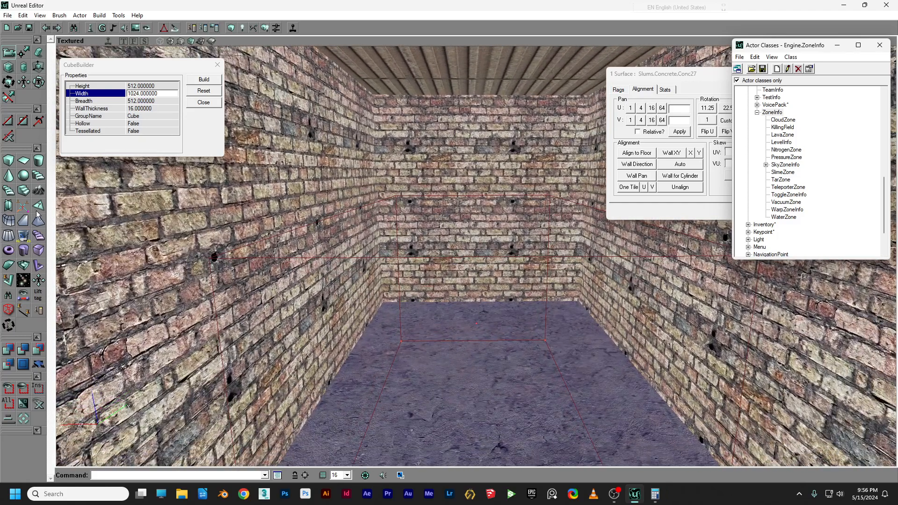
- Set the cube brush height to 16, rebuild it and deselect the floor surface
left_click(159, 88)
left_click(159, 86)
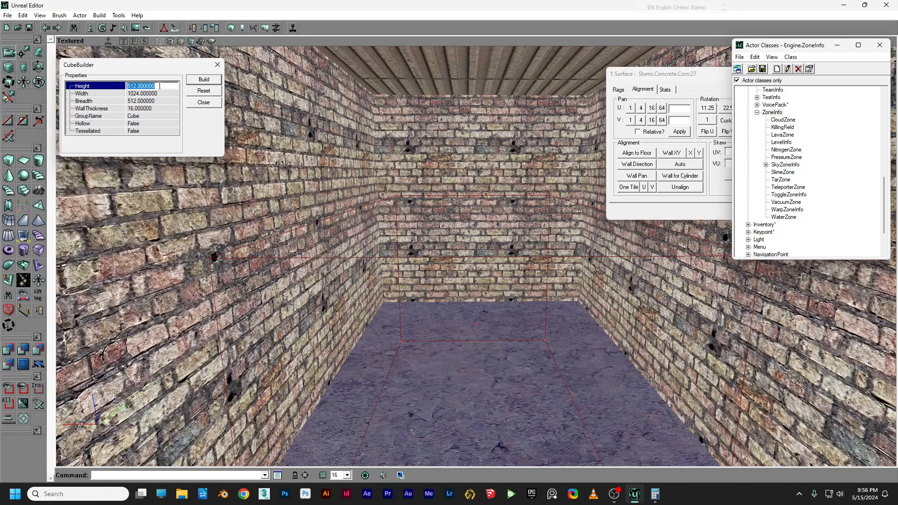
type("16")
left_click(210, 80)
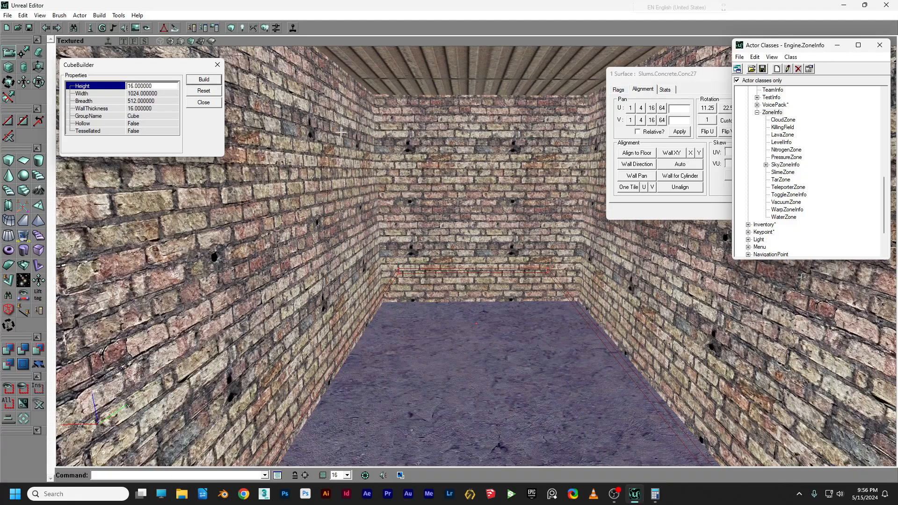
left_click_drag(490, 300, 493, 322)
left_click(493, 323)
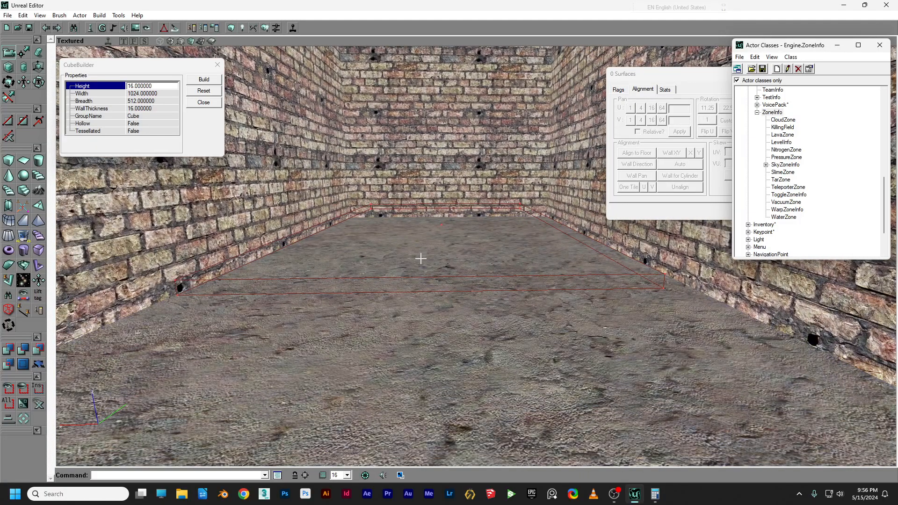
- Set the cube brush width to 256 and rebuild it
mouse_move(459, 268)
left_mouse_down()
mouse_move(459, 224)
mouse_move(458, 268)
left_mouse_up()
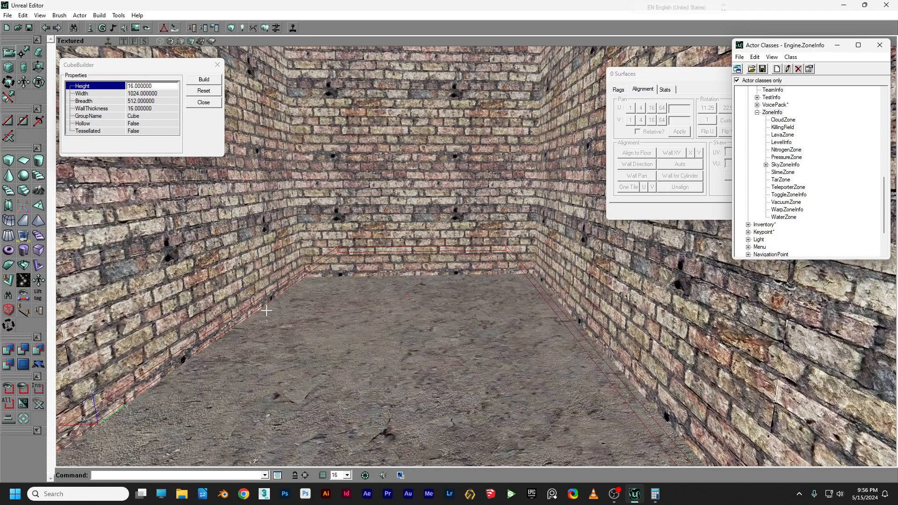
left_click_drag(421, 265, 381, 305)
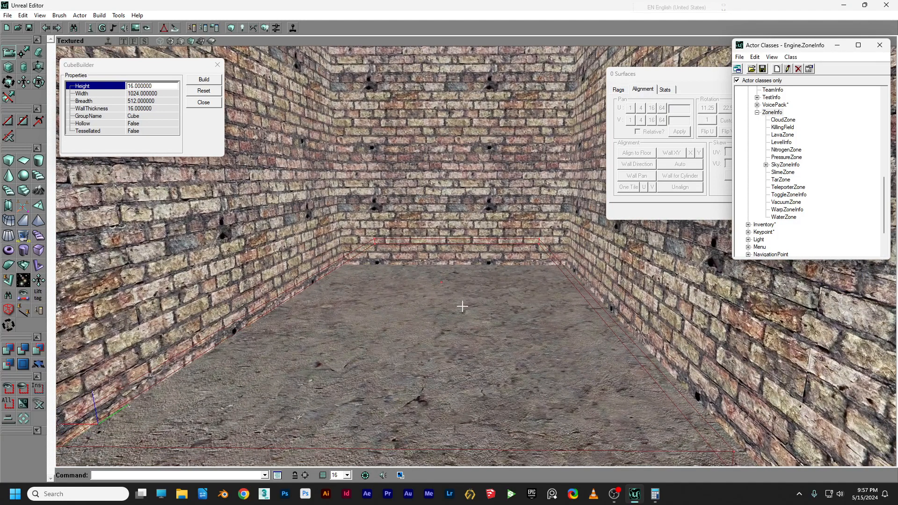
mouse_move(483, 294)
left_mouse_down()
mouse_move(483, 316)
mouse_move(477, 290)
left_mouse_up()
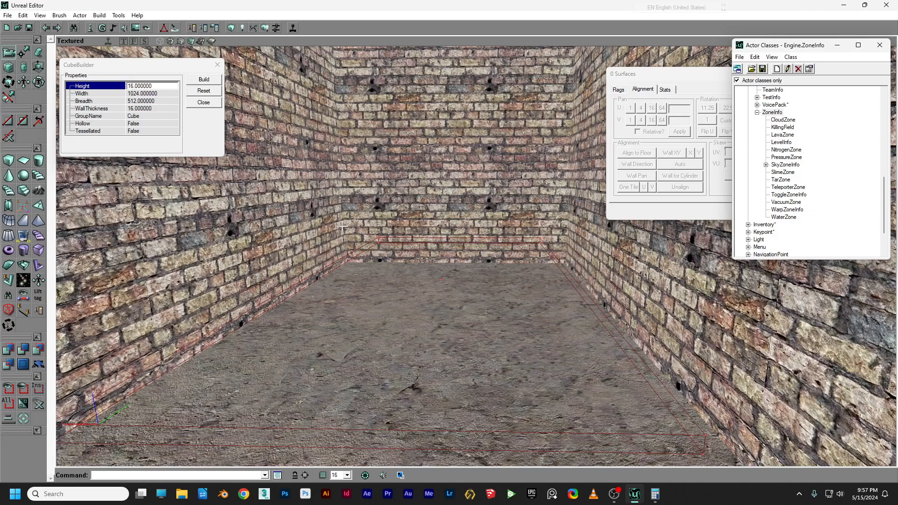
left_click(124, 42)
mouse_move(379, 223)
left_mouse_down()
mouse_move(375, 260)
mouse_move(358, 119)
mouse_move(375, 231)
left_mouse_up()
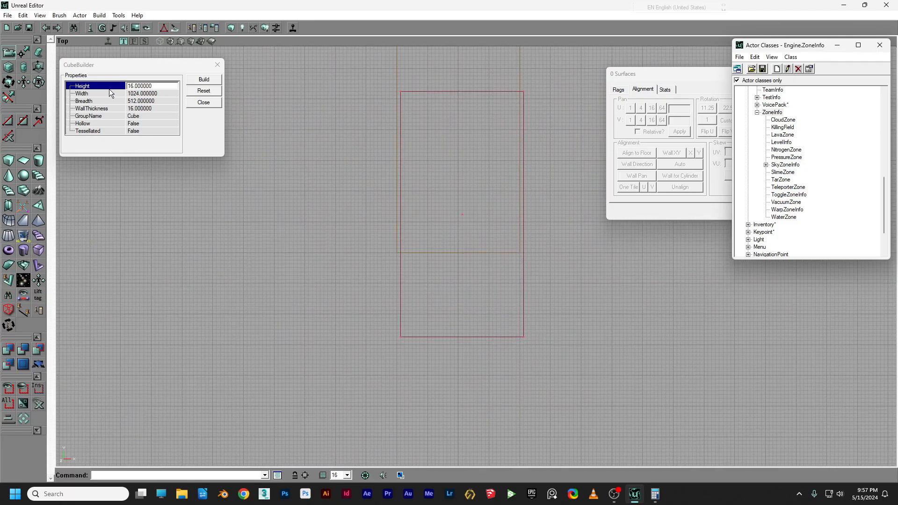
left_click(135, 93)
type("256")
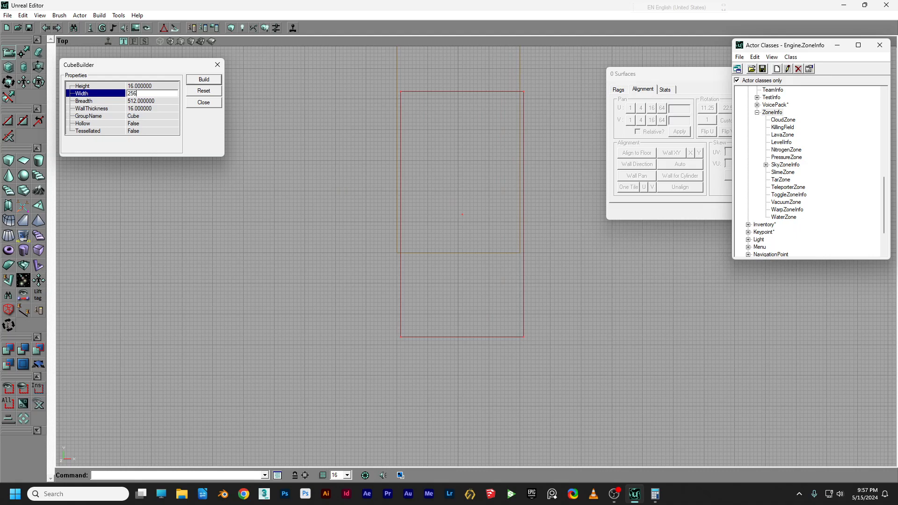
left_click(203, 79)
- Align the brush with the corridor's closed end in the top and side views, its top flush with the floor
scroll(318, 150, "up", 3)
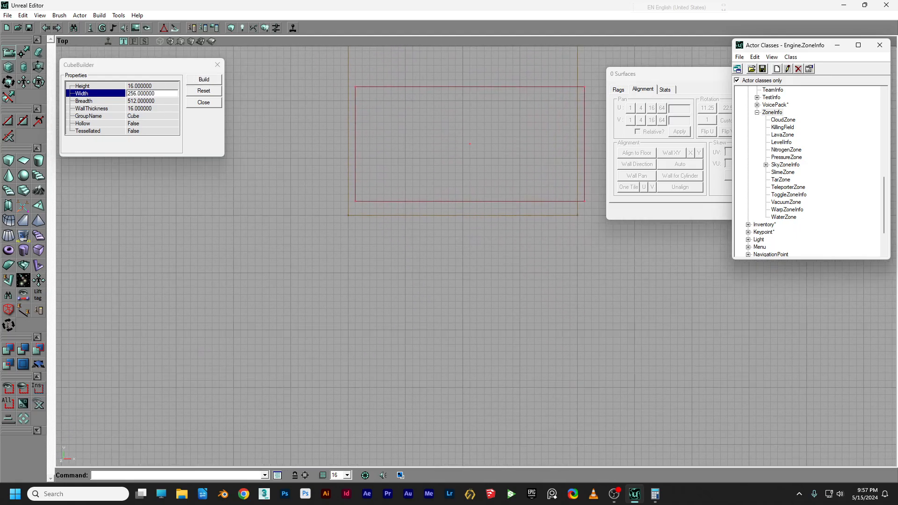
mouse_move(443, 224)
left_mouse_down()
mouse_move(421, 241)
mouse_move(430, 242)
left_mouse_up()
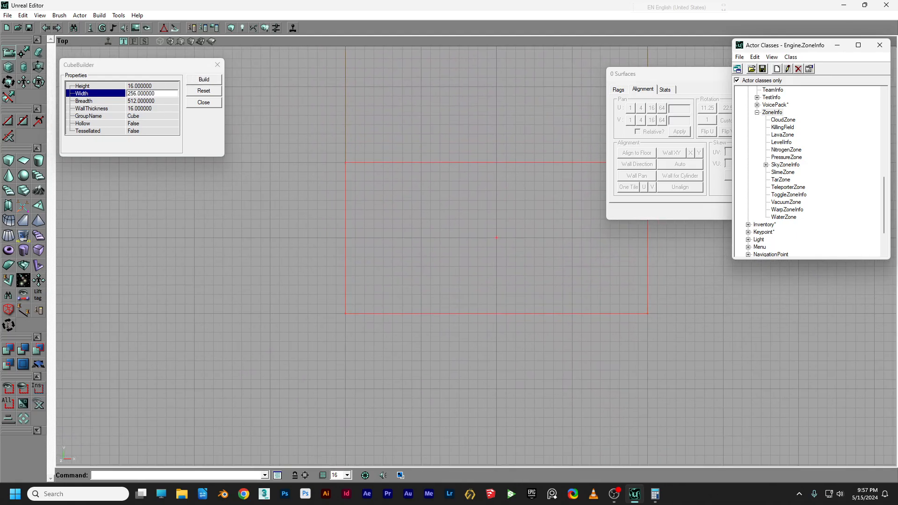
left_click(143, 43)
scroll(491, 327, "down", 1)
left_click_drag(489, 332, 496, 288)
scroll(496, 286, "up", 4)
mouse_move(541, 354)
left_mouse_down()
mouse_move(498, 275)
mouse_move(544, 257)
left_mouse_up()
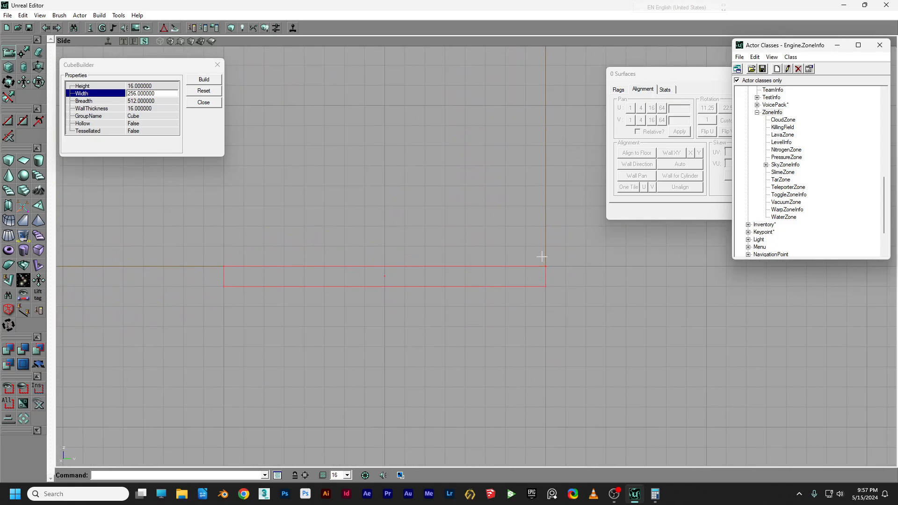
- Subtract the brush to cut a shallow recess into the floor at the corridor's closed end
left_click(192, 42)
left_click_drag(374, 211, 402, 196)
right_click_drag(402, 196, 393, 262)
left_click_drag(393, 262, 449, 252)
left_click_drag(113, 231, 85, 250)
right_click_drag(84, 250, 89, 212)
left_click_drag(88, 213, 85, 231)
left_click(23, 349)
mouse_move(112, 327)
left_mouse_down()
mouse_move(117, 286)
mouse_move(173, 276)
left_mouse_up()
right_click_drag(173, 276, 201, 248)
left_click_drag(201, 248, 205, 276)
right_click_drag(205, 276, 211, 243)
left_click_drag(210, 243, 210, 237)
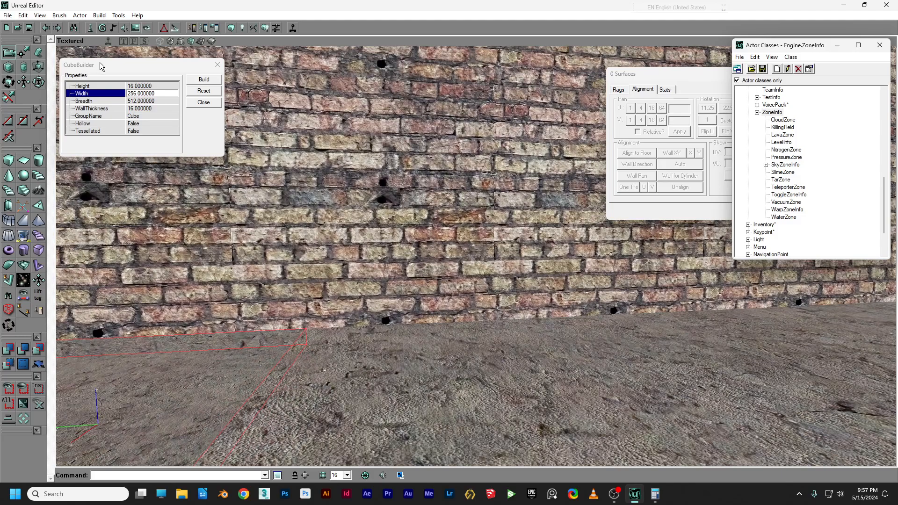
- Move the brush to the closed end of the opposite lower corridor and subtract a matching floor recess
left_click(123, 41)
scroll(468, 253, "up", 5)
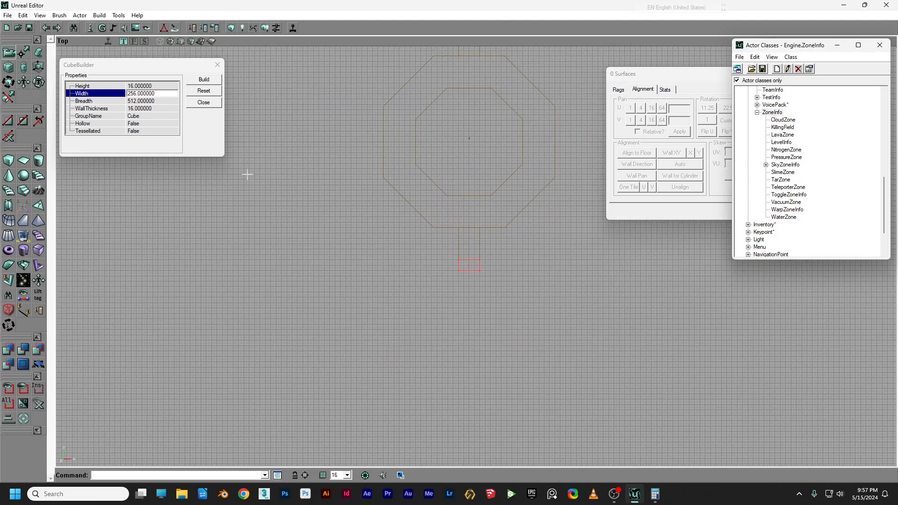
scroll(276, 206, "up", 4)
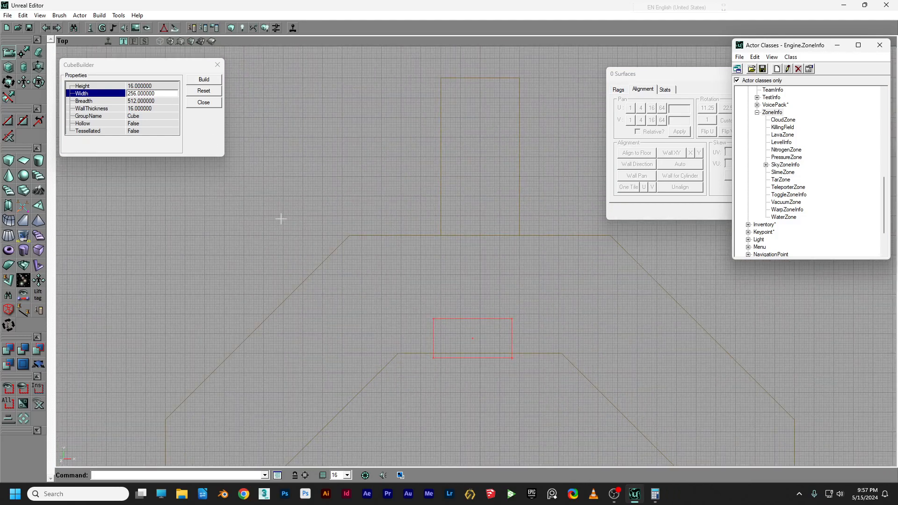
left_click_drag(482, 139, 480, 99, "ctrl")
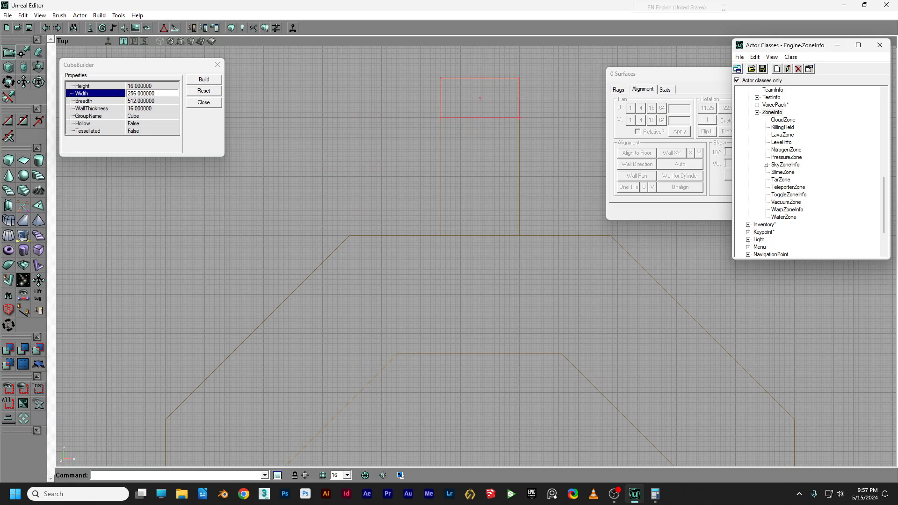
left_click(144, 41)
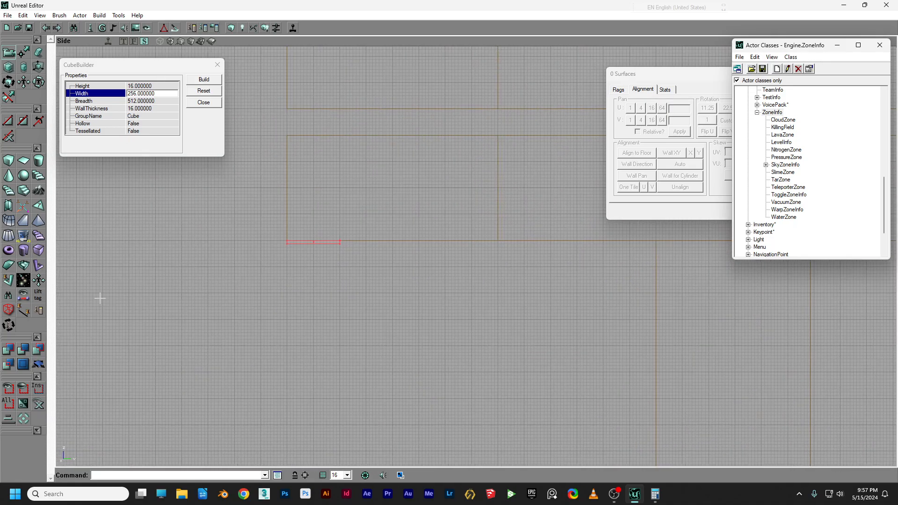
left_click_drag(356, 194, 453, 314)
scroll(357, 195, "up", 3)
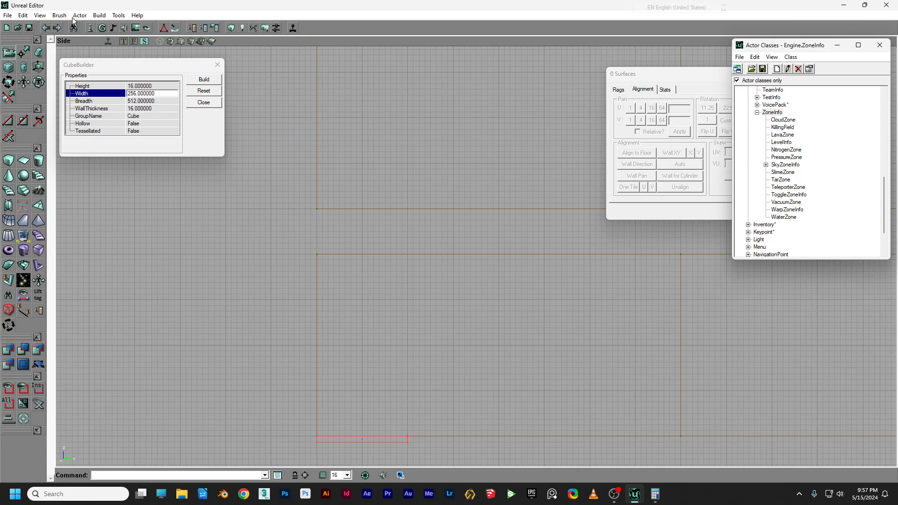
- Rebuild the cube brush with height 128 and raise it into the gap between the lower and upper corridors
left_click(149, 86)
type("128")
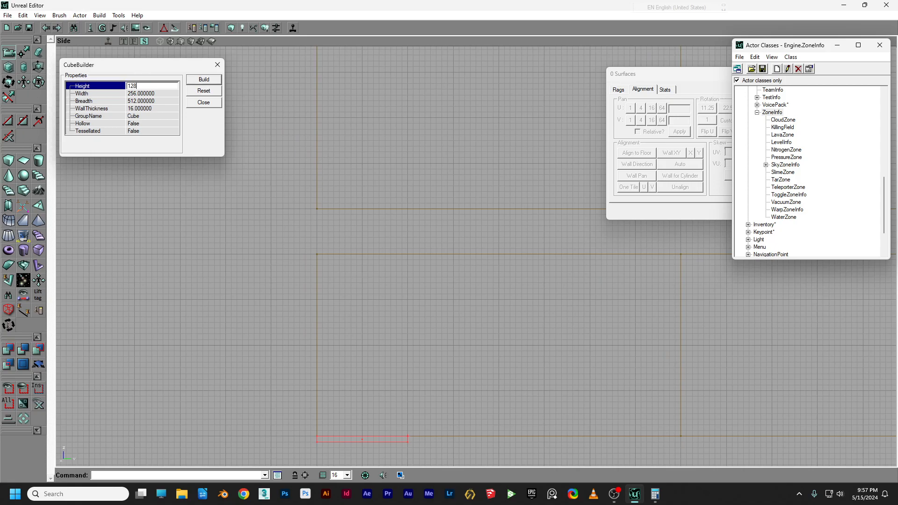
left_click(202, 80)
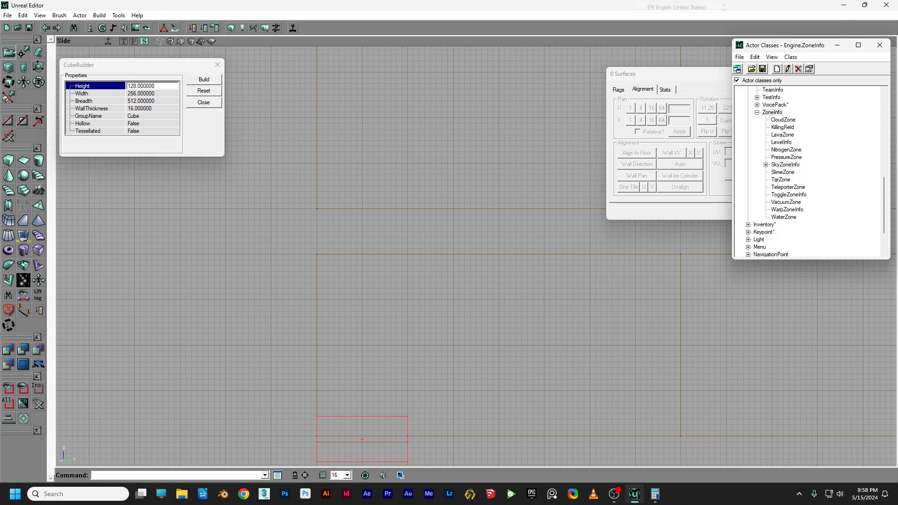
mouse_move(267, 262)
left_mouse_down("ctrl")
mouse_move(257, 80)
mouse_move(268, 57)
left_mouse_up("ctrl")
- Subtract the brush to cut an opening between the lower and upper corridors
left_click(122, 41)
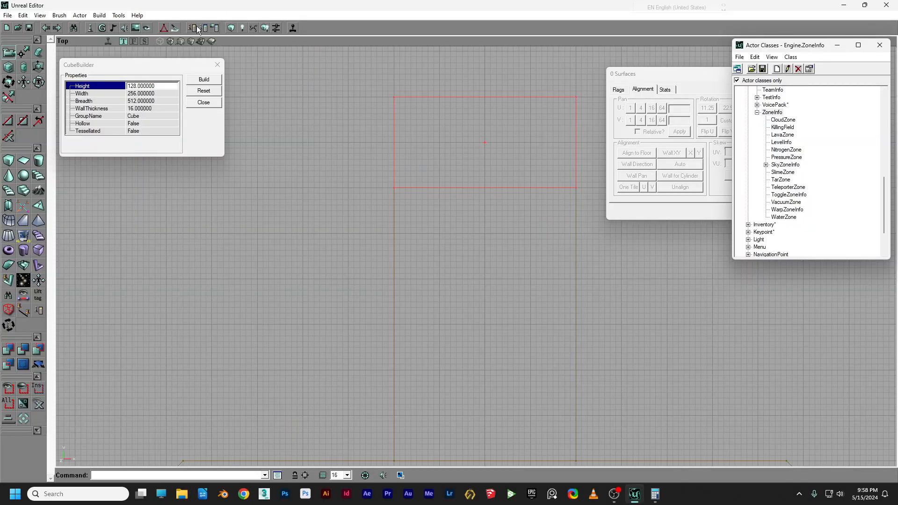
left_click(190, 41)
left_click_drag(396, 118, 384, 281)
right_click_drag(383, 280, 379, 323)
left_click_drag(379, 322, 496, 196)
left_click_drag(280, 224, 340, 204)
left_click(23, 350)
- Move the brush to the closed end of the opposite corridor and subtract a matching opening between the two floors
right_click_drag(187, 304, 299, 281)
left_click(123, 41)
scroll(471, 262, "down", 6)
left_click_drag(471, 194, 470, 216, "ctrl")
left_click_drag(461, 394, 462, 415, "ctrl")
scroll(465, 399, "up", 6)
left_click_drag(465, 281, 463, 262)
left_click_drag(411, 109, 411, 129, "ctrl")
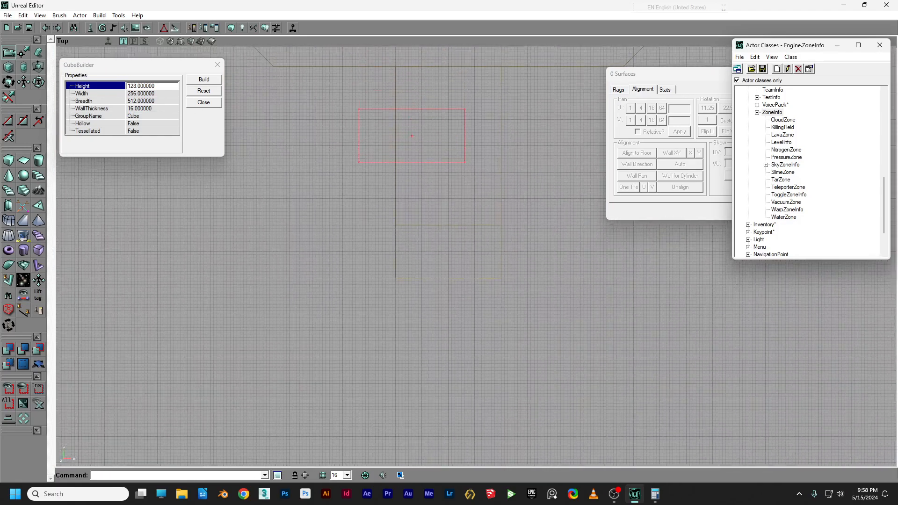
left_click(190, 41)
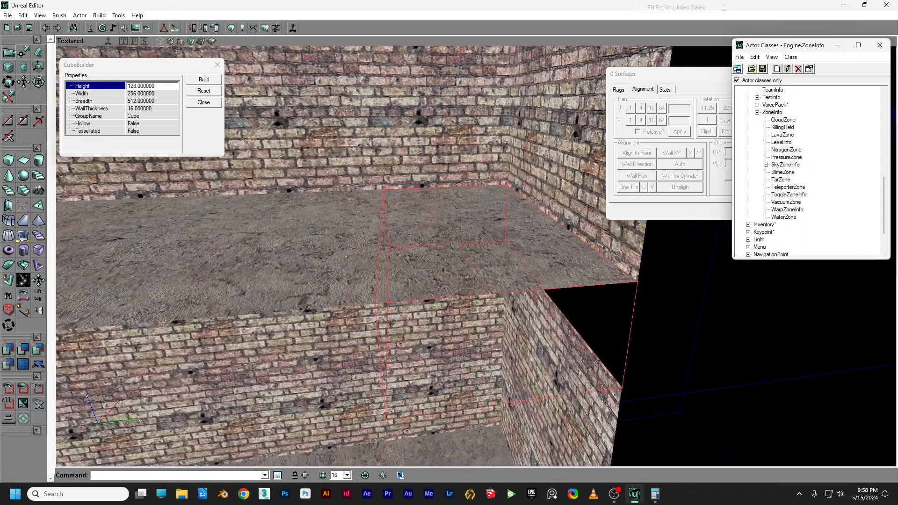
left_click_drag(345, 102, 345, 114)
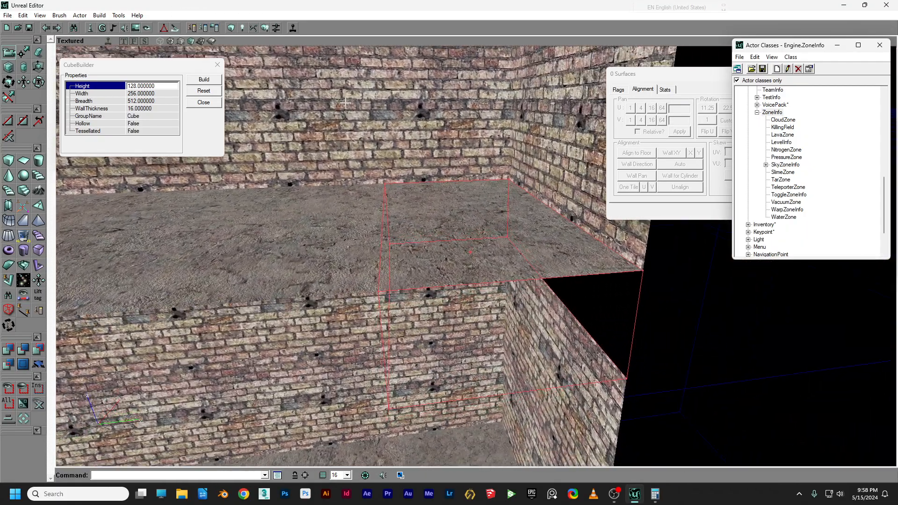
left_click(20, 352)
- Examine the new ceiling opening from inside the lower corridor and the adjoining octagonal hall
left_click_drag(211, 280, 173, 252)
right_click_drag(173, 253, 141, 224)
mouse_move(375, 262)
left_mouse_down()
mouse_move(253, 224)
mouse_move(299, 244)
mouse_move(253, 225)
mouse_move(257, 187)
mouse_move(244, 168)
left_mouse_up()
right_click_drag(244, 168, 248, 201)
right_click_drag(303, 300, 302, 281)
left_click_drag(303, 281, 302, 253)
right_click_drag(301, 253, 303, 298)
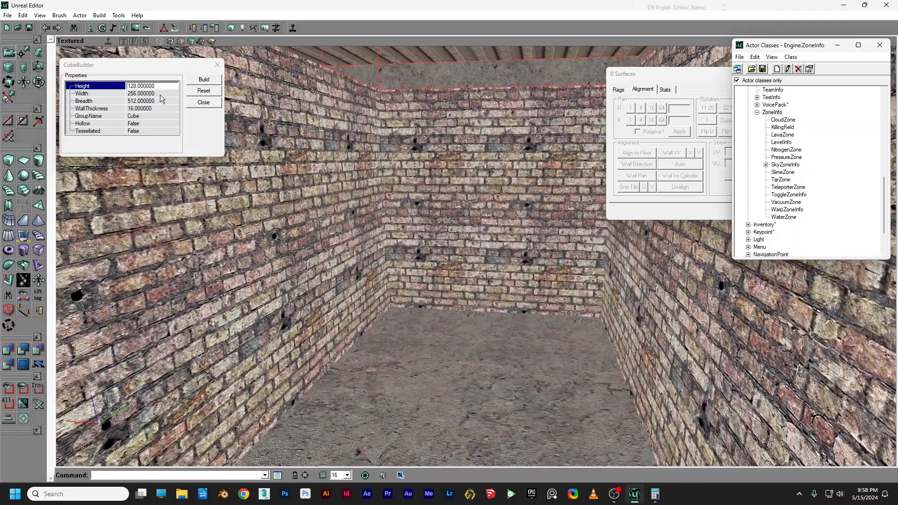
left_click_drag(357, 86, 332, 197)
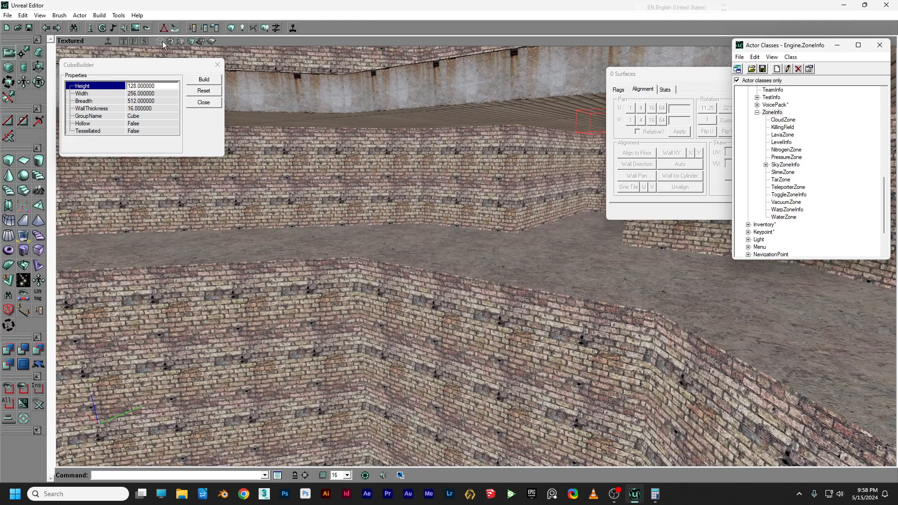
- Move the builder brush to the centre of the octagonal hall in the top view
left_click(124, 41)
scroll(440, 210, "down", 5)
left_click_drag(468, 226, 456, 117, "ctrl")
left_click_drag(464, 245, 471, 237, "ctrl")
scroll(471, 237, "up", 6)
mouse_move(470, 158)
left_mouse_down()
mouse_move(468, 249)
mouse_move(515, 209)
left_mouse_up()
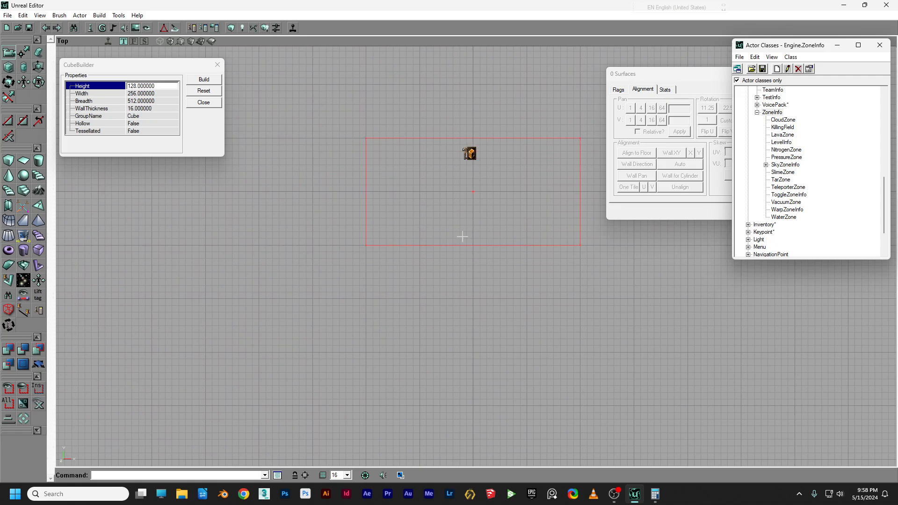
- Set the cube brush height to 16 and rebuild it in the centre of the octagonal hall
left_click(149, 86)
type("16")
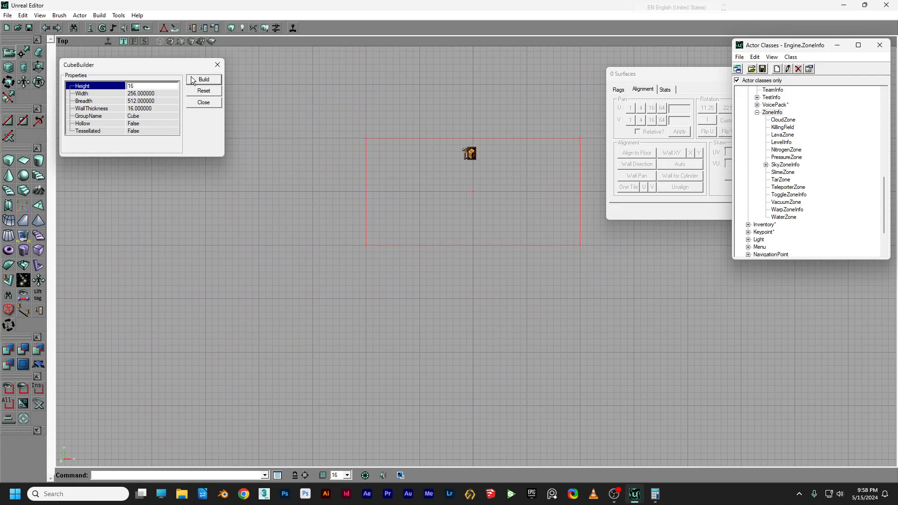
left_click(191, 78)
left_click(192, 43)
right_click_drag(299, 224, 300, 164)
left_click_drag(299, 225, 318, 123)
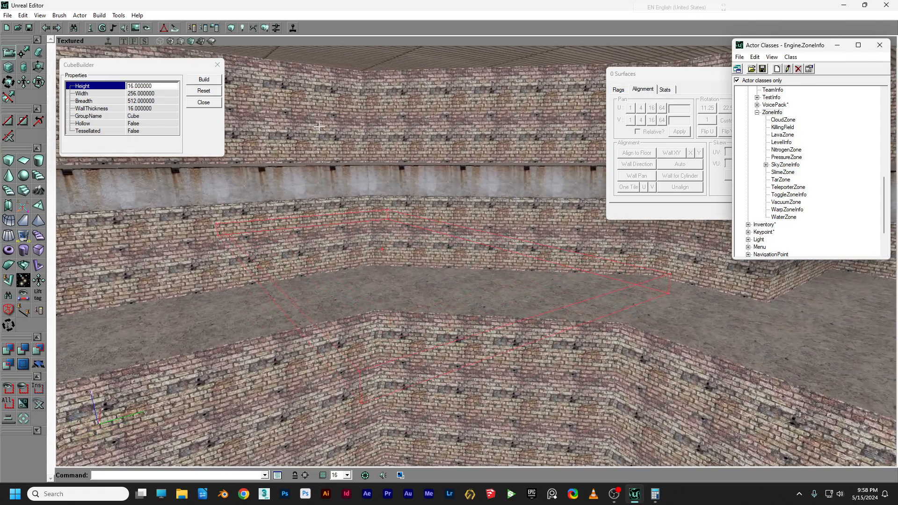
- Choose the Grate07 texture from the Slums package's Grates group and add the thin cube as a solid brush in the hall
left_click(136, 28)
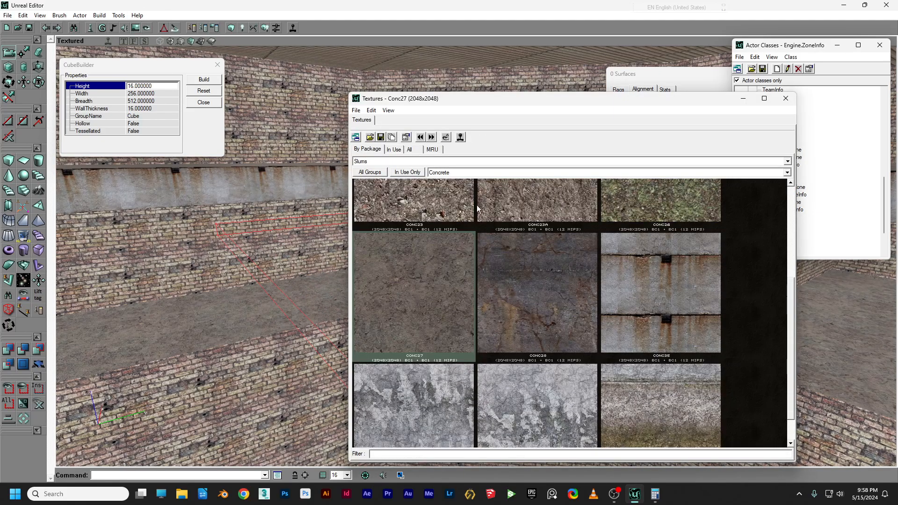
left_click(473, 174)
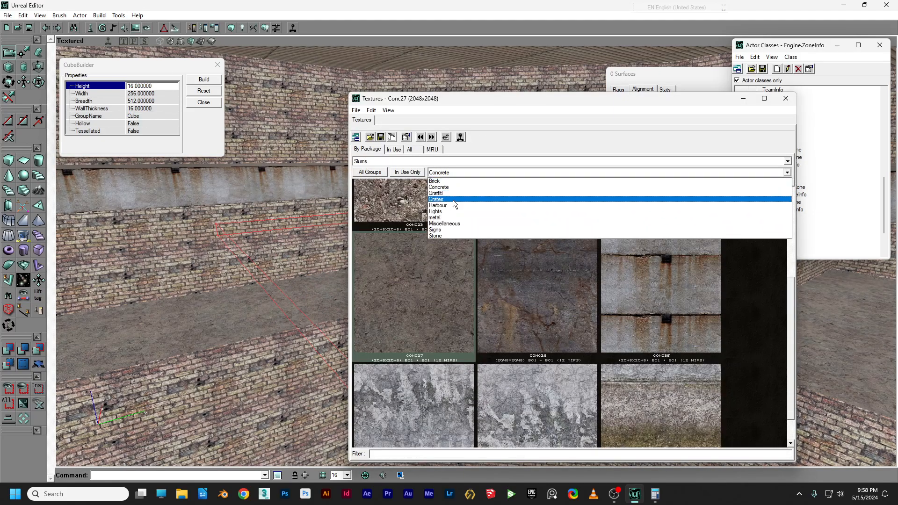
left_click(451, 198)
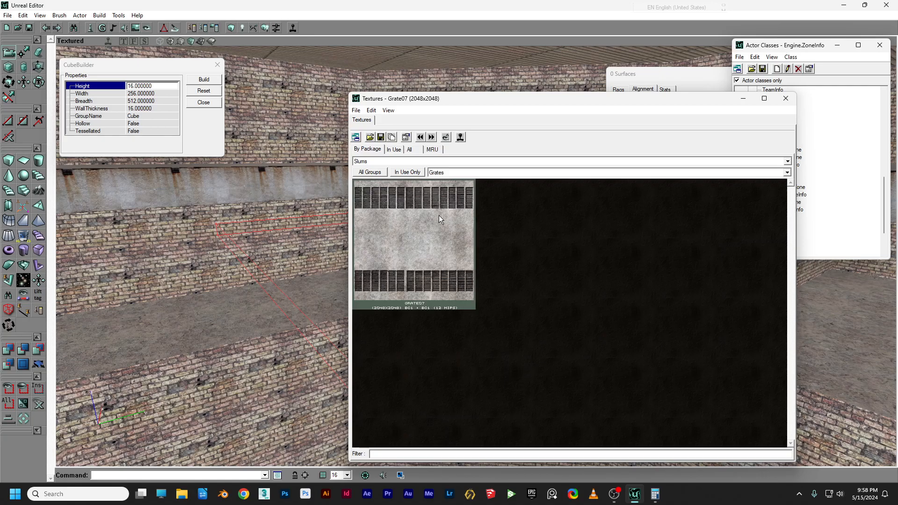
left_click(786, 98)
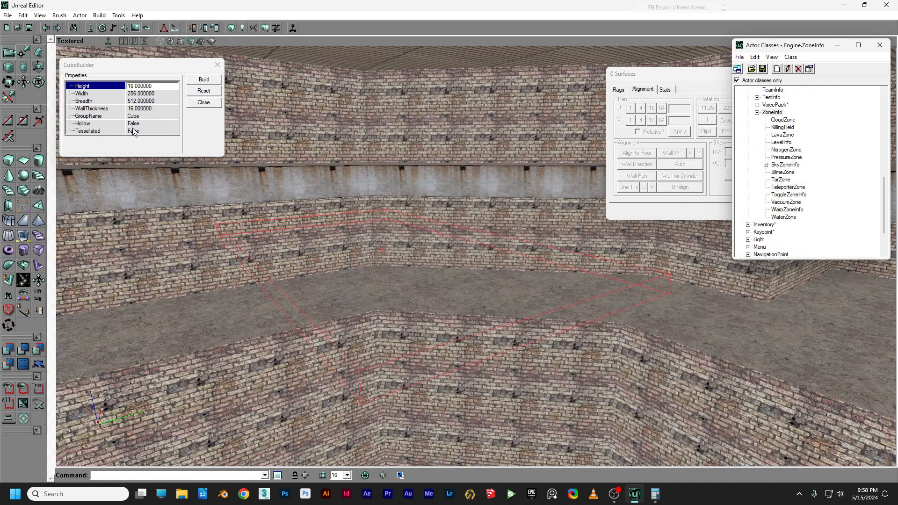
left_click(6, 347)
mouse_move(103, 338)
left_mouse_down()
mouse_move(108, 323)
mouse_move(150, 309)
mouse_move(127, 316)
mouse_move(187, 322)
mouse_move(140, 304)
mouse_move(154, 328)
mouse_move(141, 304)
mouse_move(154, 318)
mouse_move(145, 271)
mouse_move(149, 346)
mouse_move(152, 300)
mouse_move(157, 323)
mouse_move(103, 342)
left_mouse_up()
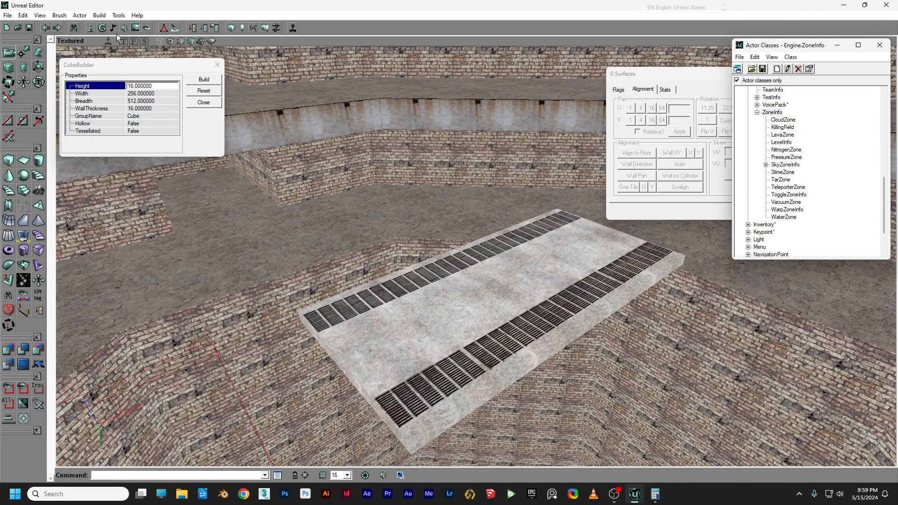
- Copy the polygons of the newly added grate-textured platform to the builder brush
left_click(123, 41)
scroll(429, 189, "up", 1)
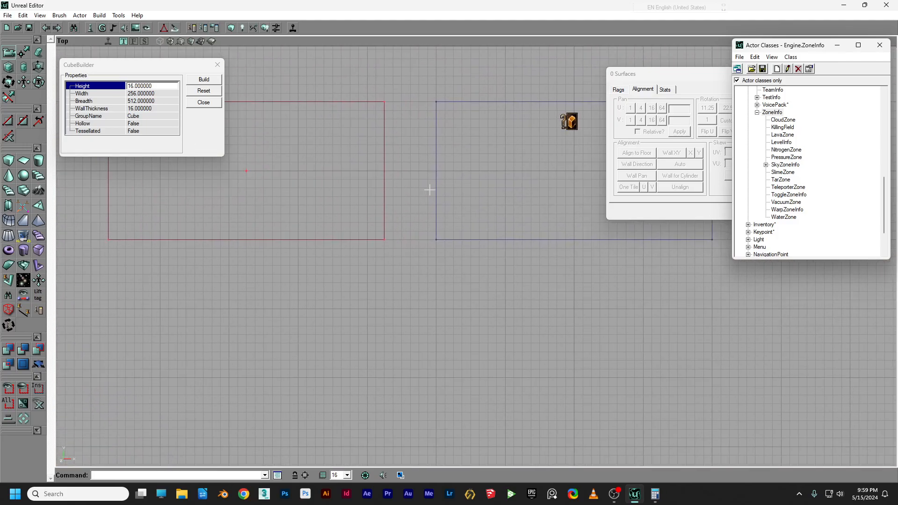
right_click(437, 191)
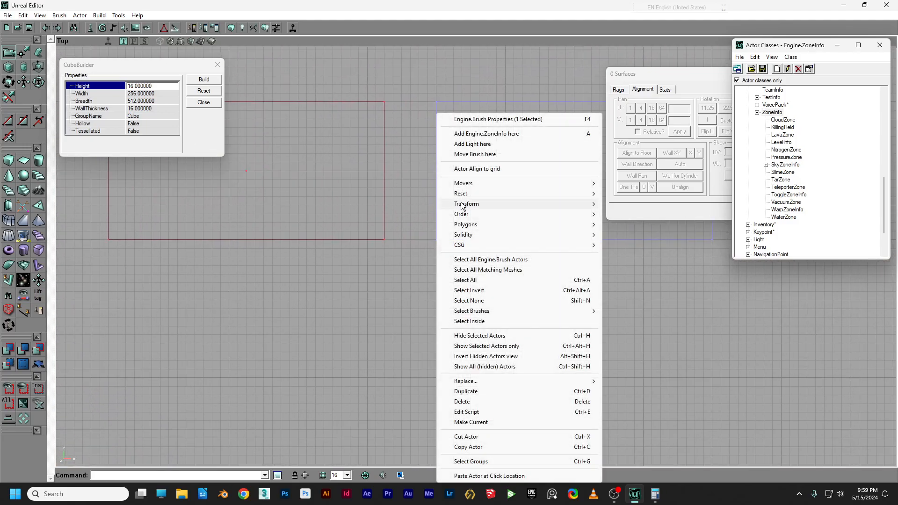
mouse_move(465, 226)
left_click(633, 233)
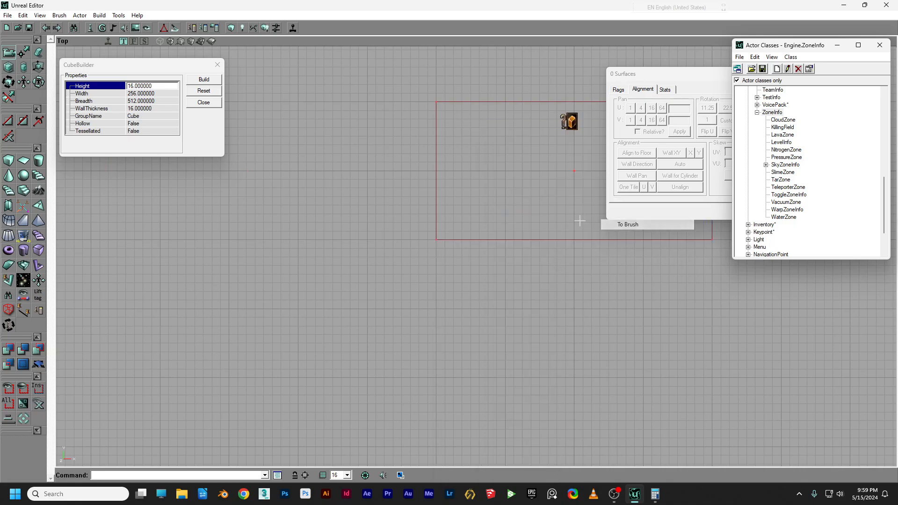
- Move the builder brush in the top view from the hall's centre to the closed end of the upper-side corridor
scroll(404, 191, "down", 6)
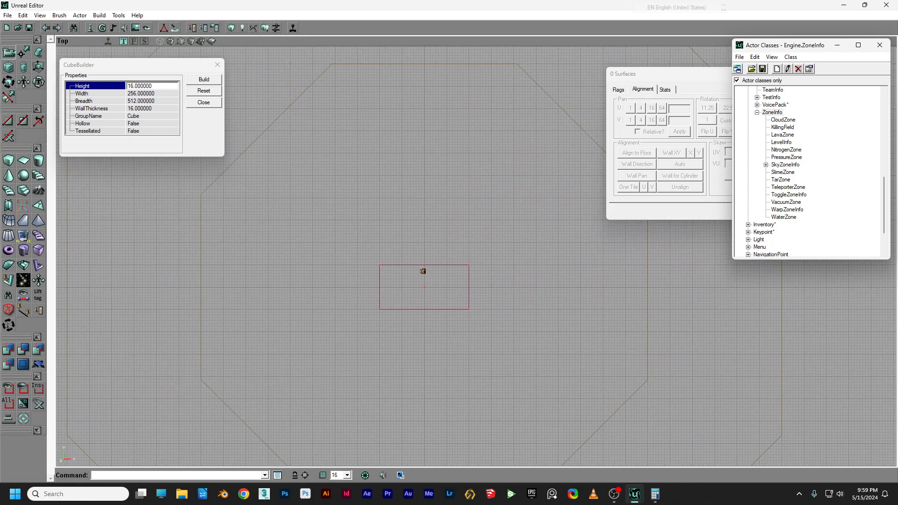
mouse_move(415, 225)
left_mouse_down()
mouse_move(415, 277)
mouse_move(430, 9)
left_mouse_up()
left_click_drag(424, 293, 438, 463)
mouse_move(451, 321)
left_mouse_down("ctrl")
mouse_move(459, 229)
mouse_move(457, 184)
mouse_move(449, 181)
left_mouse_up("ctrl")
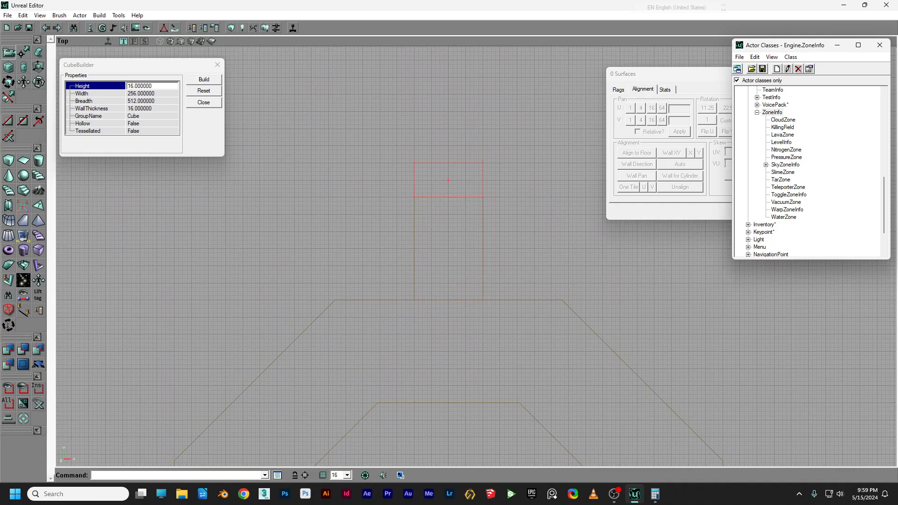
- Lower the builder brush in the front and side views until it fits exactly into the lower corridor's floor recess
left_click(133, 41)
left_click_drag(447, 300, 451, 187)
left_click_drag(435, 404, 451, 389, "ctrl")
scroll(476, 257, "up", 3)
scroll(449, 253, "up", 2)
mouse_move(449, 252)
left_mouse_down()
mouse_move(309, 300)
mouse_move(262, 360)
mouse_move(216, 355)
mouse_move(262, 322)
left_mouse_up()
left_click_drag(67, 234, 373, 214)
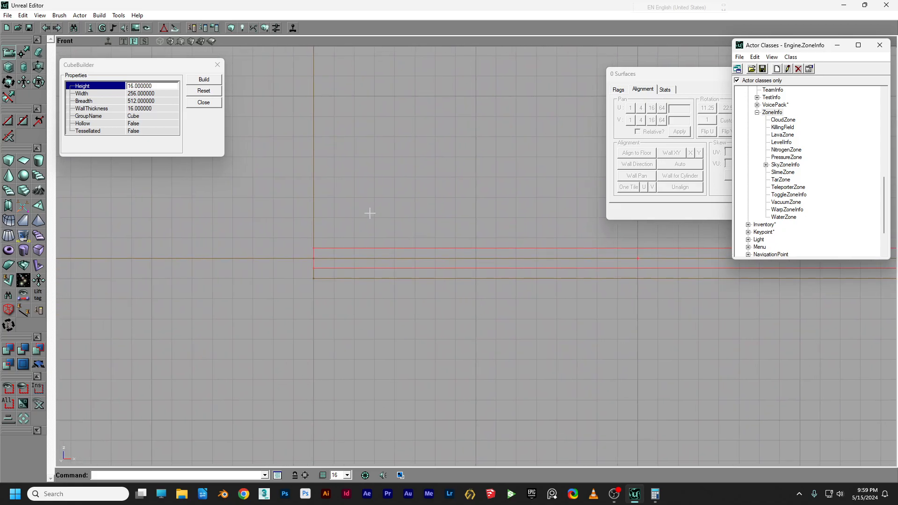
left_click(144, 41)
scroll(476, 256, "up", 3)
left_click_drag(421, 468, 393, 222)
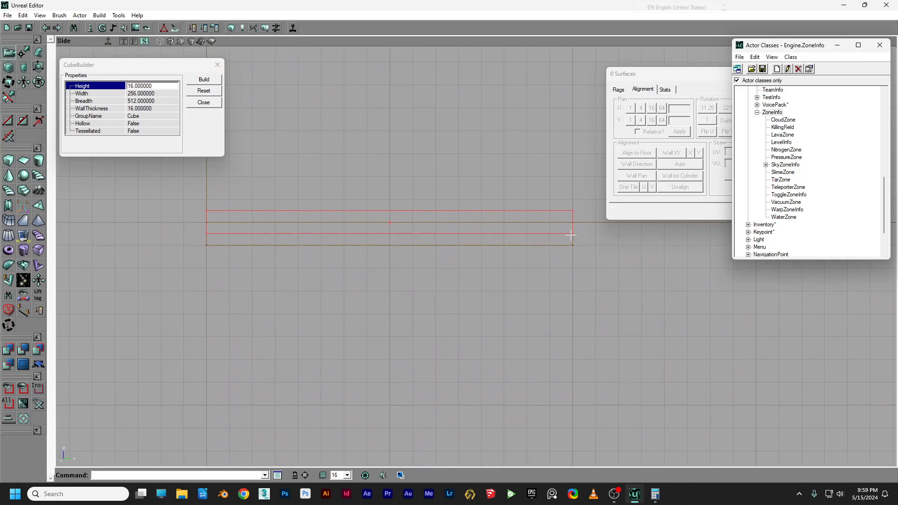
left_click_drag(571, 210, 572, 211, "ctrl")
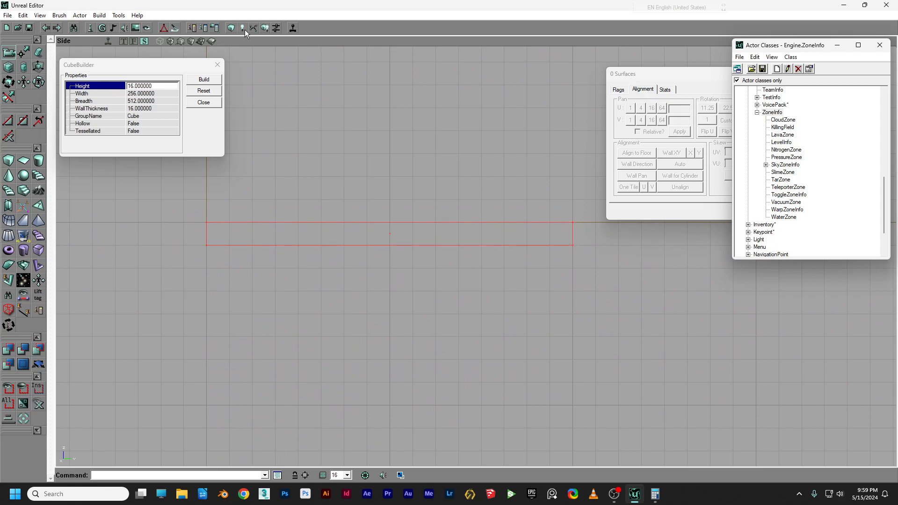
- Close the surface properties and create a mover from the builder brush in the corridor's floor recess
left_click(191, 41)
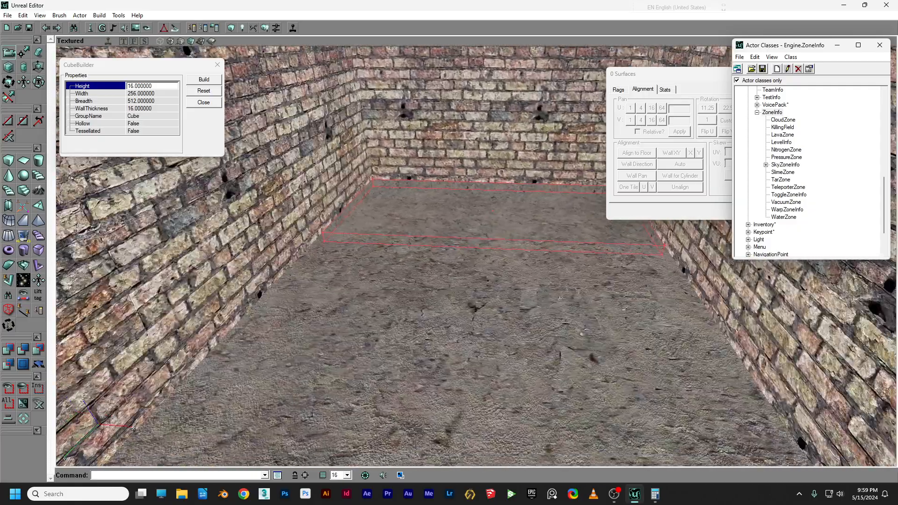
mouse_move(526, 66)
left_mouse_down()
mouse_move(541, 58)
mouse_move(527, 67)
left_mouse_up()
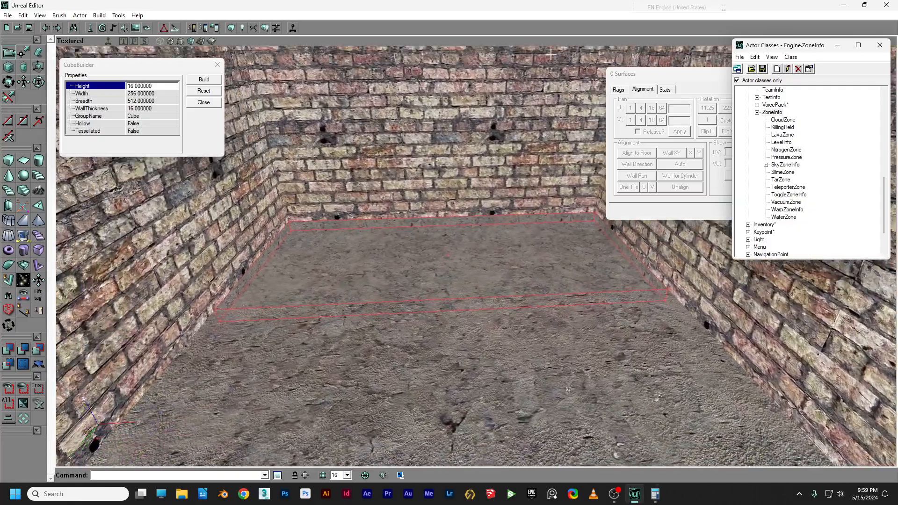
left_click(644, 92)
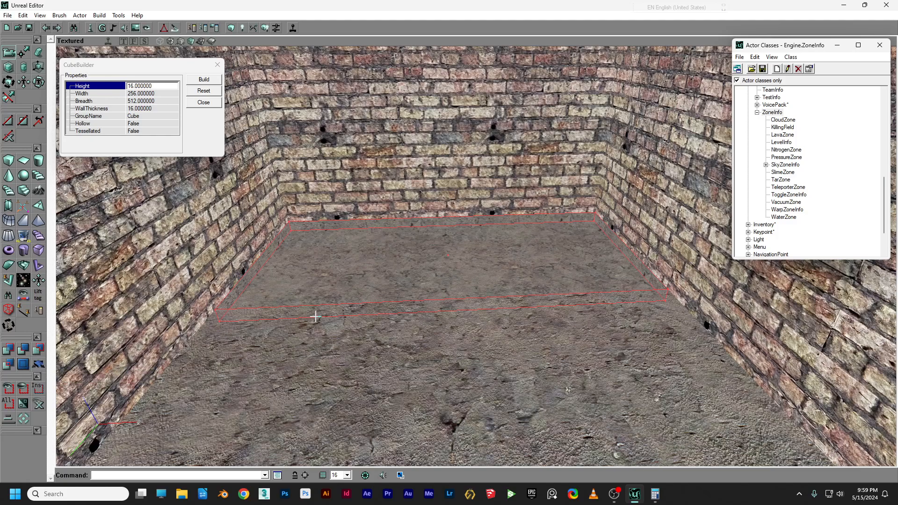
right_click_drag(461, 211, 462, 212)
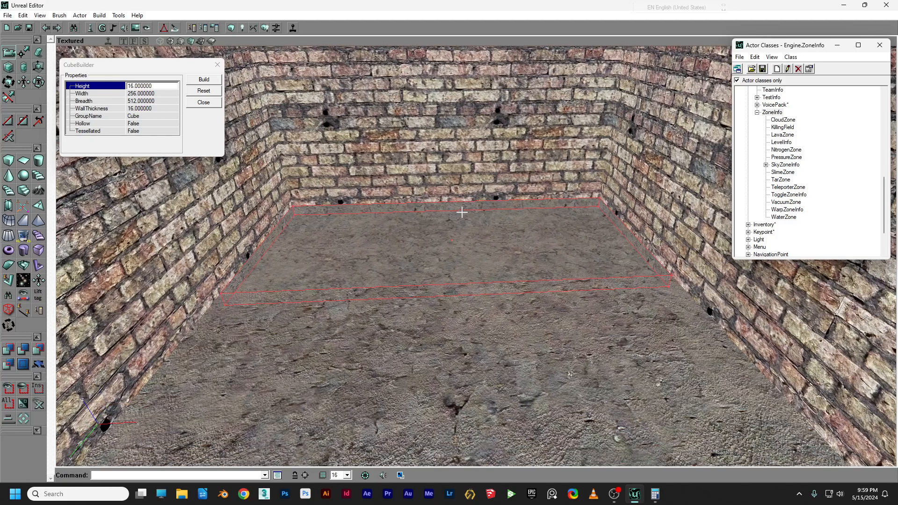
left_click(476, 272)
mouse_move(440, 263)
right_mouse_down()
mouse_move(510, 266)
mouse_move(510, 276)
mouse_move(509, 201)
mouse_move(499, 192)
mouse_move(501, 234)
mouse_move(494, 173)
mouse_move(492, 262)
mouse_move(476, 296)
right_mouse_up()
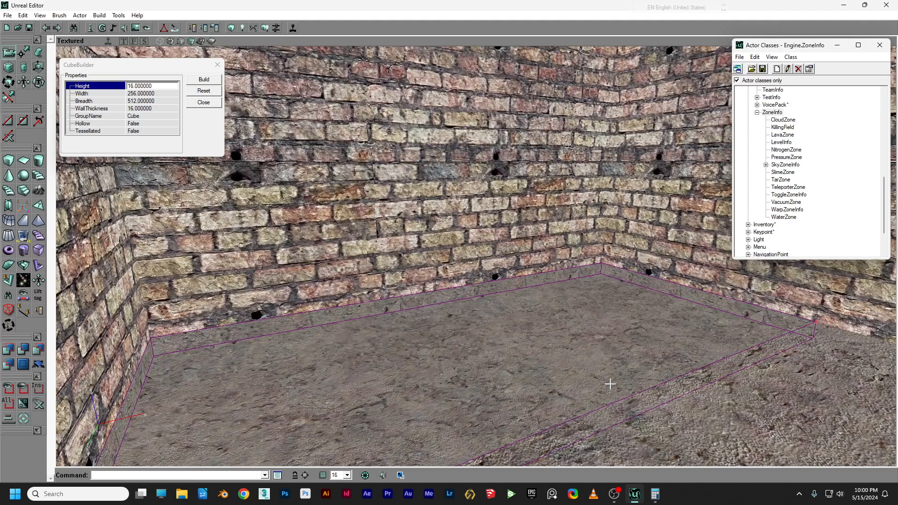
- Switch the mover to Key 1 and raise it through the ceiling opening to the upper corridor's floor level
right_click_drag(471, 346, 466, 300)
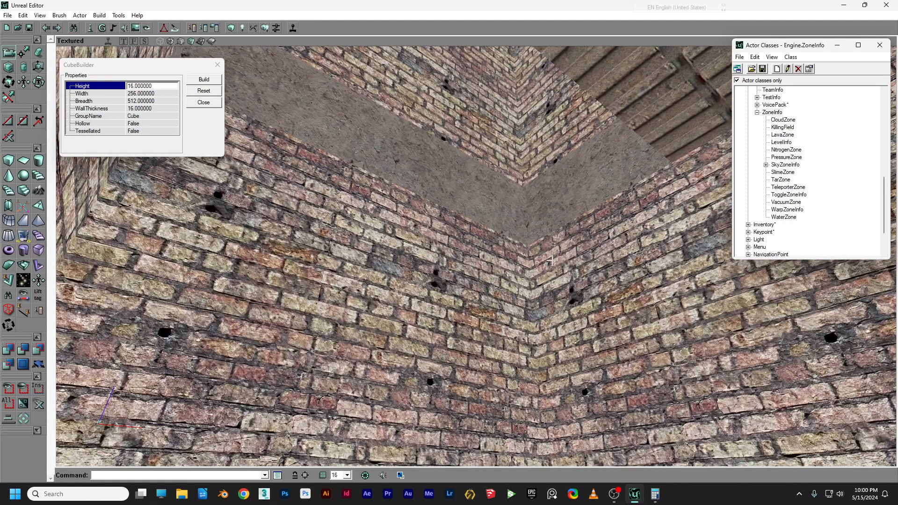
right_click_drag(557, 250, 556, 299)
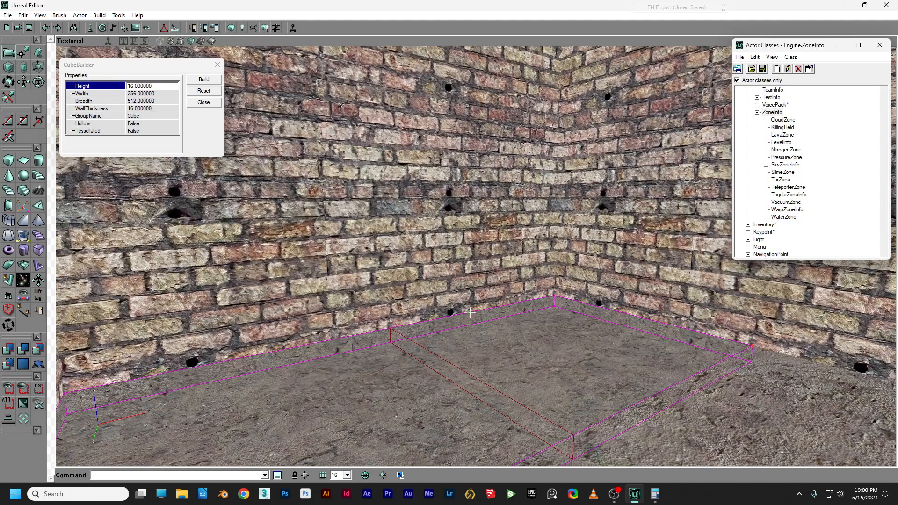
right_click(470, 313)
mouse_move(538, 183)
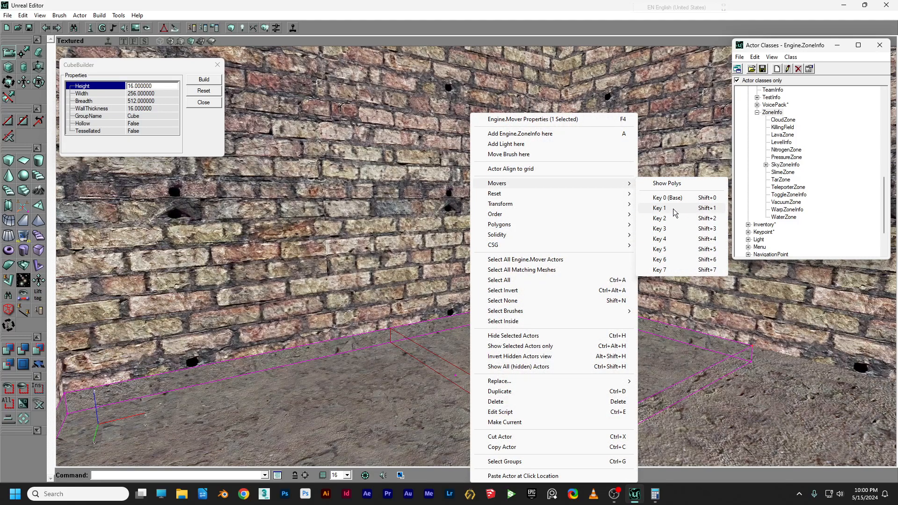
left_click(665, 210)
left_click_drag(423, 245, 435, 328)
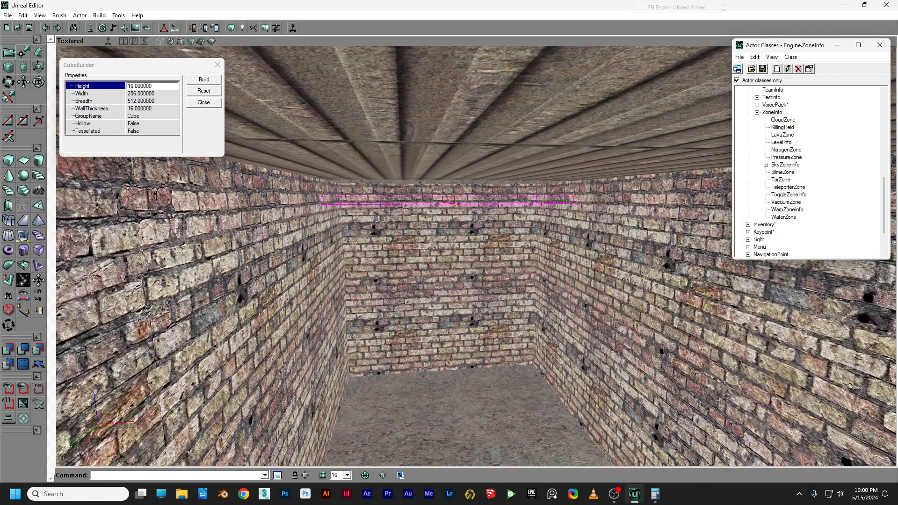
left_click(144, 41)
mouse_move(352, 212)
left_mouse_down()
mouse_move(415, 204)
mouse_move(421, 247)
mouse_move(594, 244)
left_mouse_up()
mouse_move(511, 201)
left_mouse_down()
mouse_move(511, 116)
mouse_move(349, 160)
mouse_move(348, 195)
left_mouse_up()
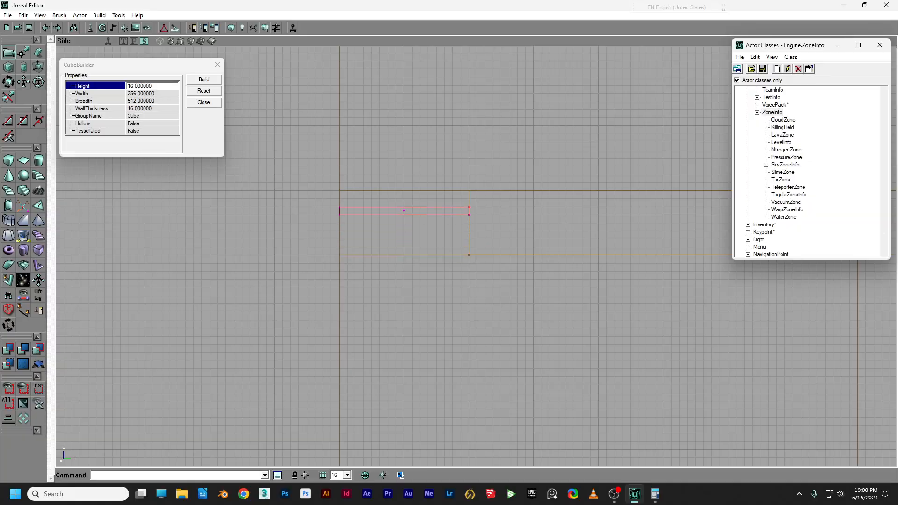
left_click(193, 41)
mouse_move(403, 131)
left_mouse_down()
mouse_move(403, 196)
mouse_move(407, 103)
left_mouse_up()
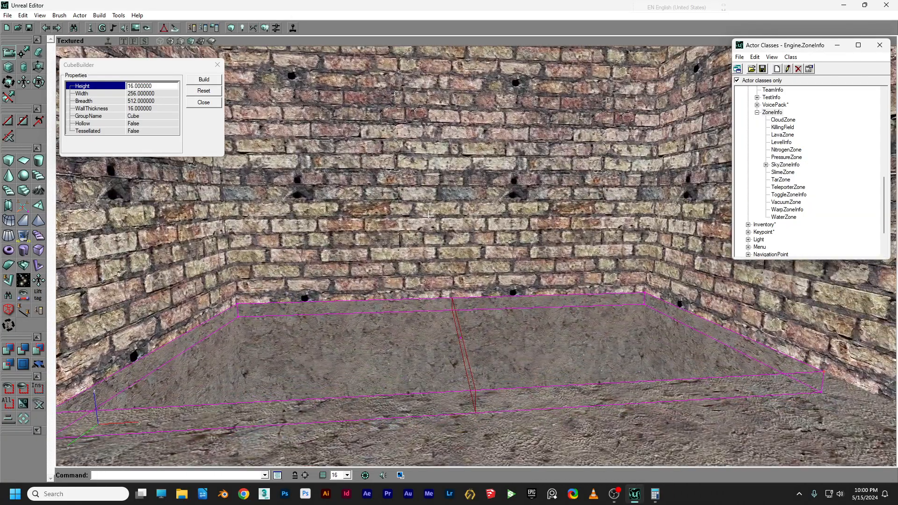
- Return the first mover to Key 0 (Base) and check its position in the lower floor recess
right_click(426, 301)
mouse_move(561, 183)
left_click(625, 200)
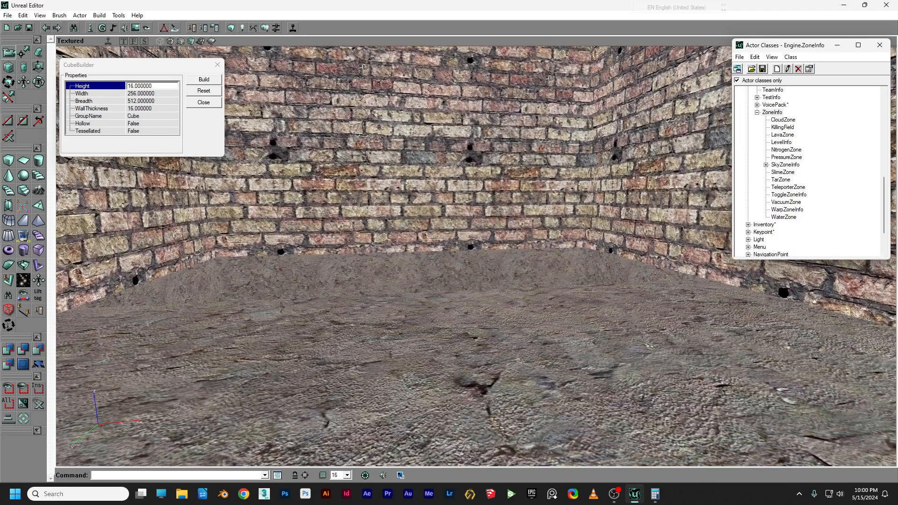
right_click_drag(624, 199, 624, 262)
mouse_move(624, 262)
left_mouse_down()
mouse_move(624, 318)
mouse_move(624, 211)
left_mouse_up()
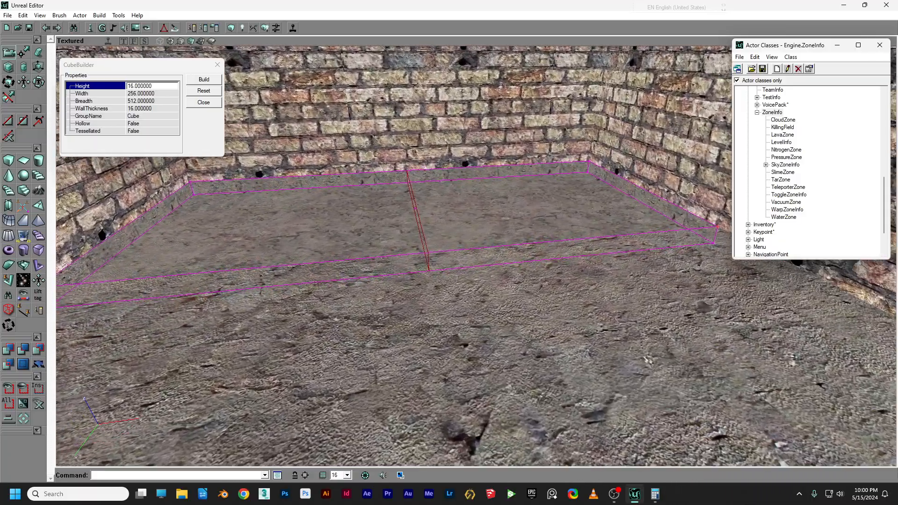
right_click_drag(443, 235, 443, 245)
left_click_drag(443, 245, 441, 272)
- Select the builder brush and move it across the octagonal hall toward the opposite corridor in the top view
left_click(450, 243)
left_click(457, 245)
left_click(123, 41)
scroll(374, 158, "up", 5)
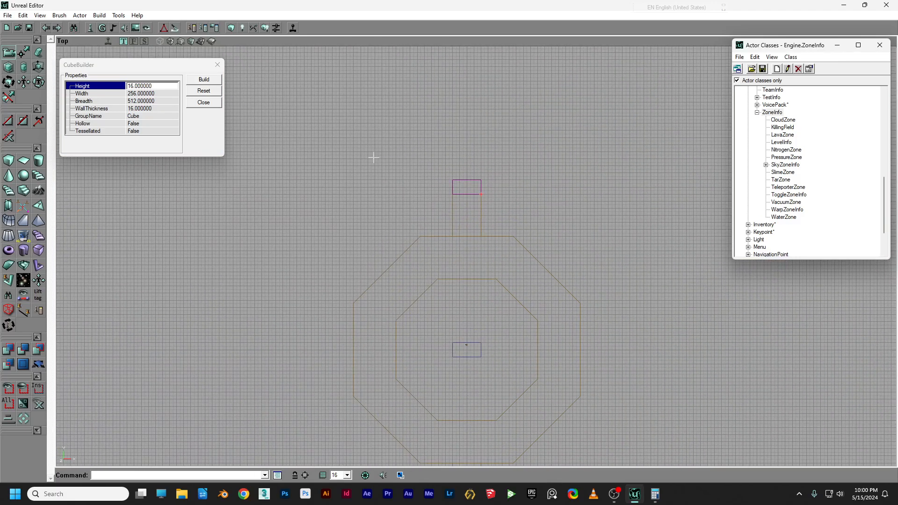
left_click_drag(387, 159, 446, 178)
left_click_drag(493, 156, 490, 435, "ctrl")
mouse_move(493, 157)
left_mouse_down()
mouse_move(474, 367)
mouse_move(488, 195)
left_mouse_up()
- Align the builder brush with the floor recess at the closed end of the opposite corridor
scroll(493, 156, "up", 2)
left_click_drag(387, 244, 394, 288, "ctrl")
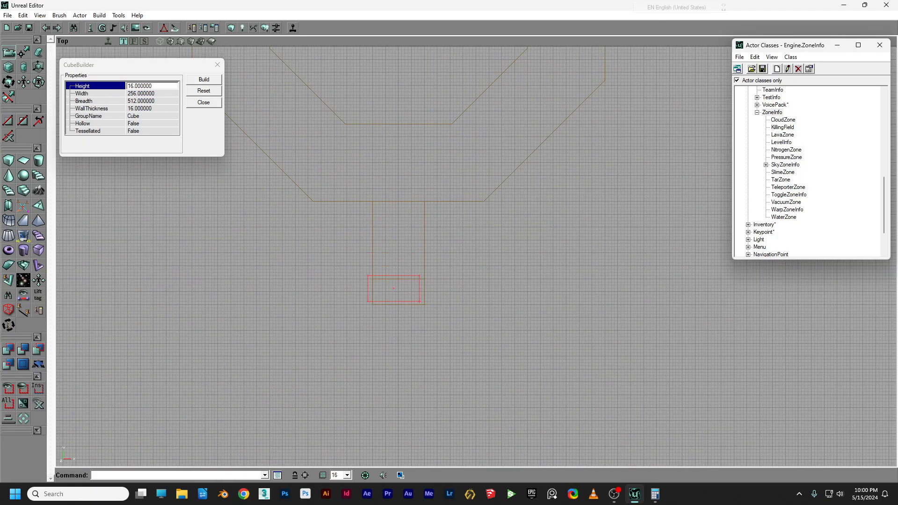
left_click_drag(462, 199, 543, 173)
scroll(462, 199, "up", 3)
mouse_move(462, 199)
left_mouse_down()
mouse_move(424, 186)
mouse_move(468, 200)
left_mouse_up()
left_click(145, 41)
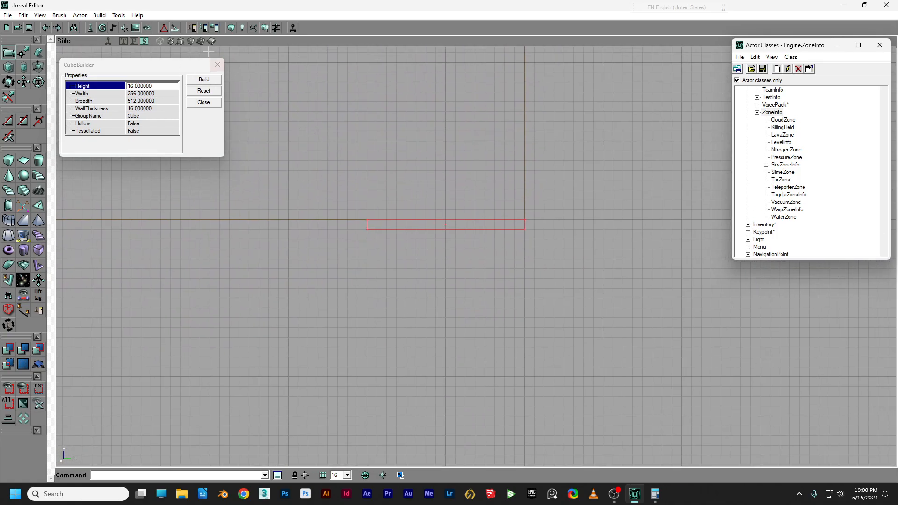
- Create a second mover from the builder brush in the opposite corridor's floor recess
left_click(191, 42)
mouse_move(369, 117)
left_mouse_down()
mouse_move(376, 117)
mouse_move(368, 117)
left_mouse_up()
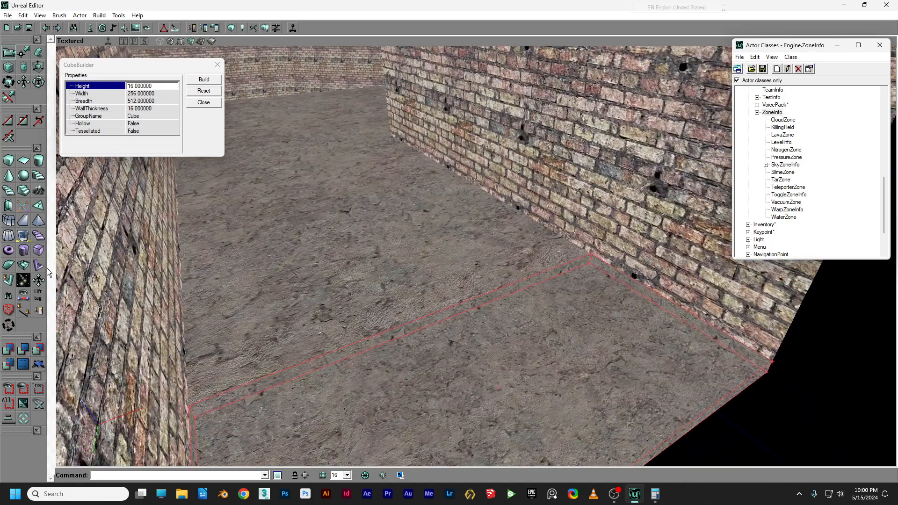
left_click(418, 278)
left_click(418, 279)
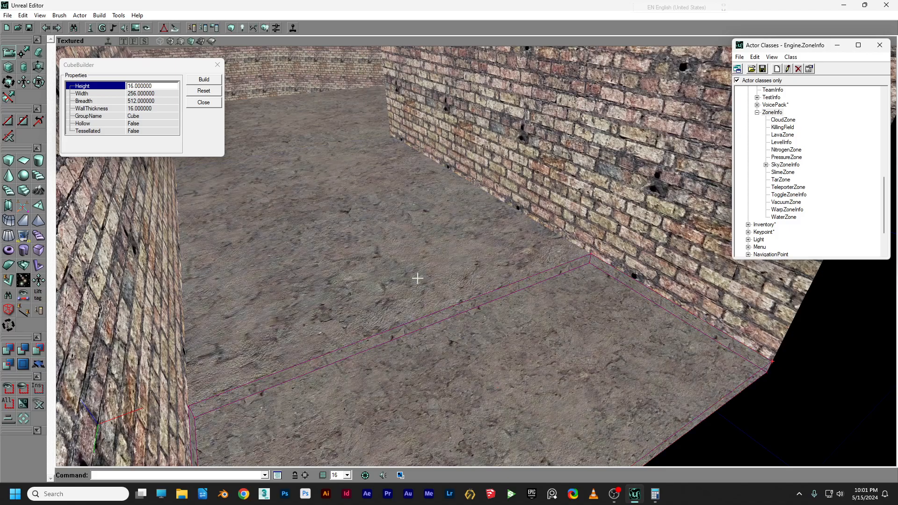
- Switch the second mover to Key 1 and raise it to the upper floor opening
right_click(417, 321)
mouse_move(570, 187)
left_click(612, 212)
mouse_move(611, 212)
left_mouse_down()
mouse_move(601, 319)
mouse_move(604, 218)
mouse_move(679, 187)
mouse_move(655, 253)
mouse_move(604, 262)
mouse_move(622, 257)
left_mouse_up()
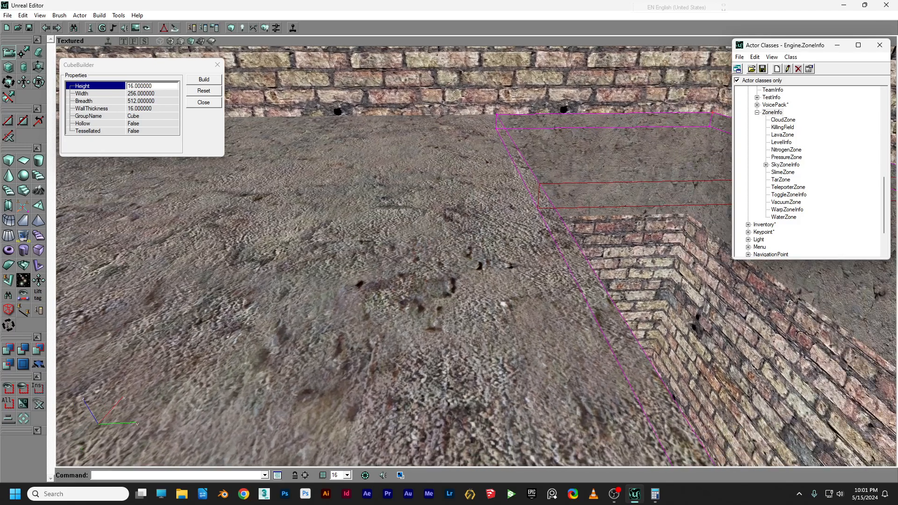
- Return the second mover to Key 0 (Base) and inspect it at the bottom of the shaft
right_click(568, 115)
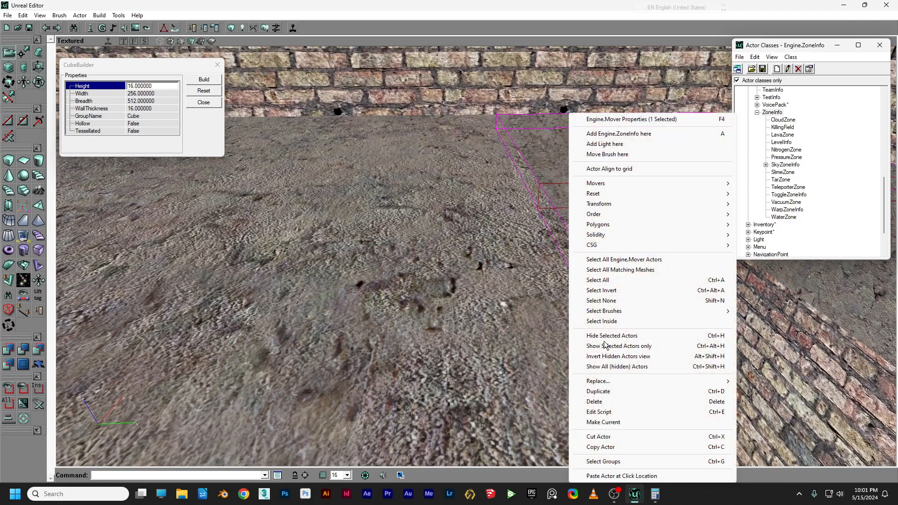
mouse_move(636, 184)
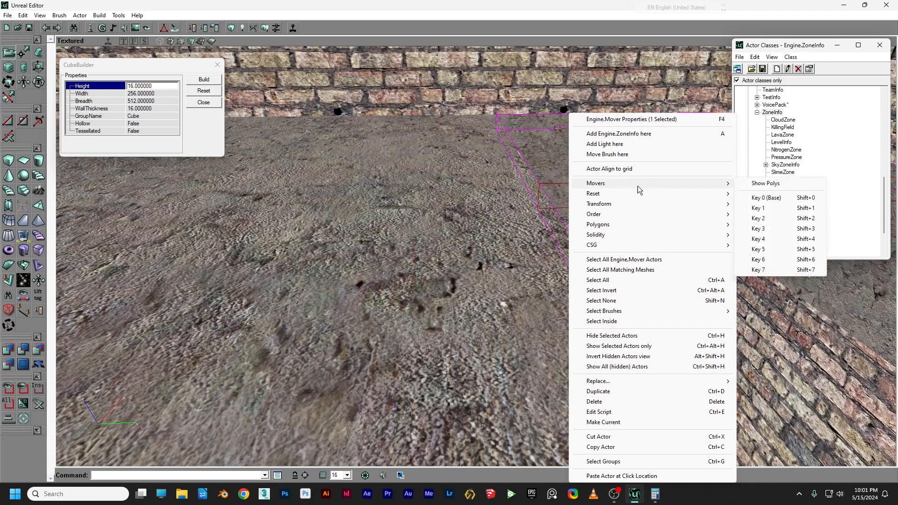
left_click(769, 196)
mouse_move(539, 183)
right_mouse_down()
mouse_move(539, 141)
mouse_move(538, 197)
right_mouse_up()
mouse_move(538, 196)
left_mouse_down()
mouse_move(515, 224)
mouse_move(514, 300)
left_mouse_up()
right_click_drag(515, 300, 514, 215)
left_click_drag(514, 215, 411, 178)
mouse_move(566, 243)
left_mouse_down()
mouse_move(529, 238)
mouse_move(527, 198)
left_mouse_up()
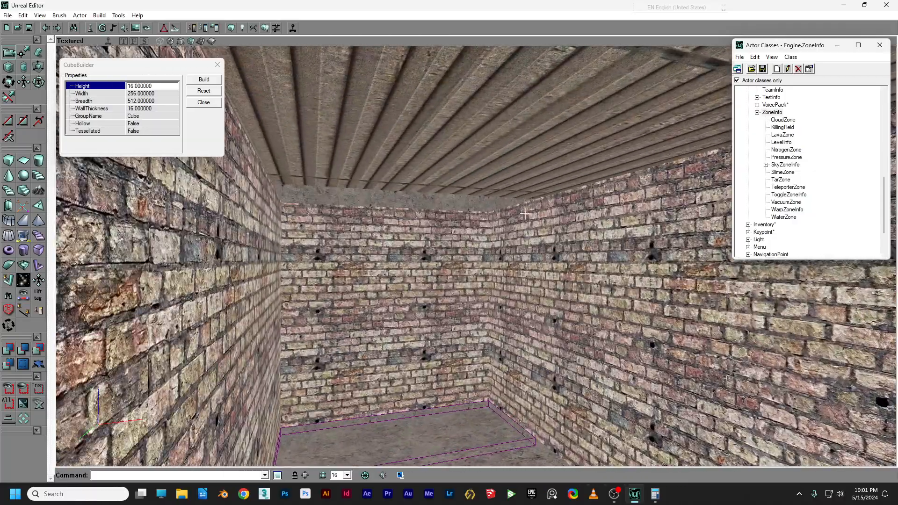
- Open the shared properties of the two selected movers and set their InitialState to StandOpenTimed
right_click(476, 448)
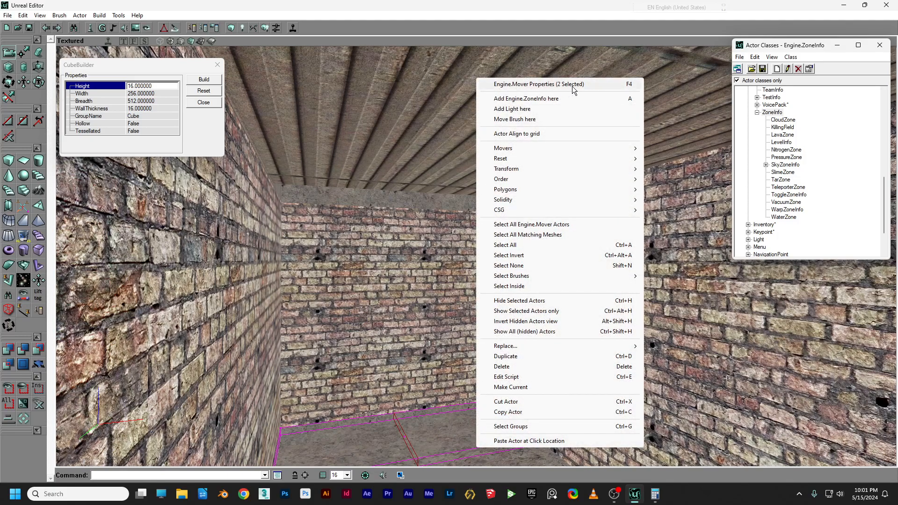
left_click(552, 85)
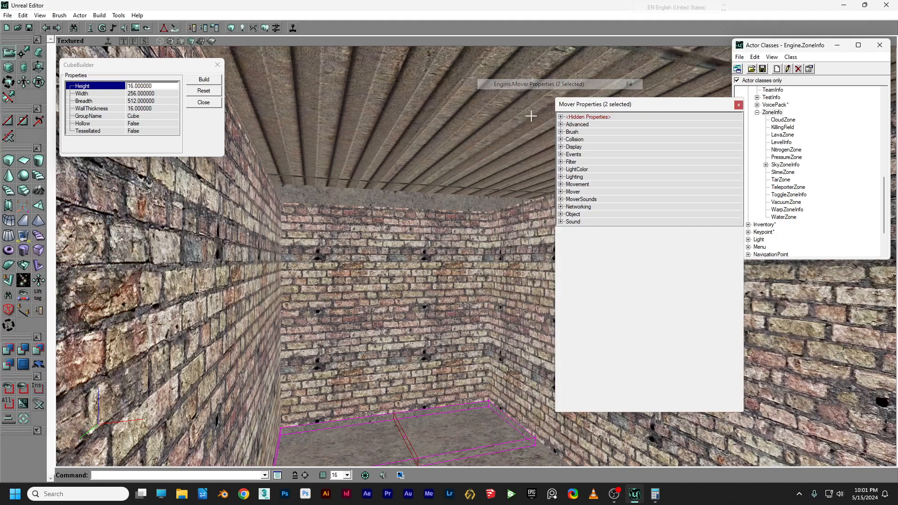
left_click_drag(629, 109, 603, 108)
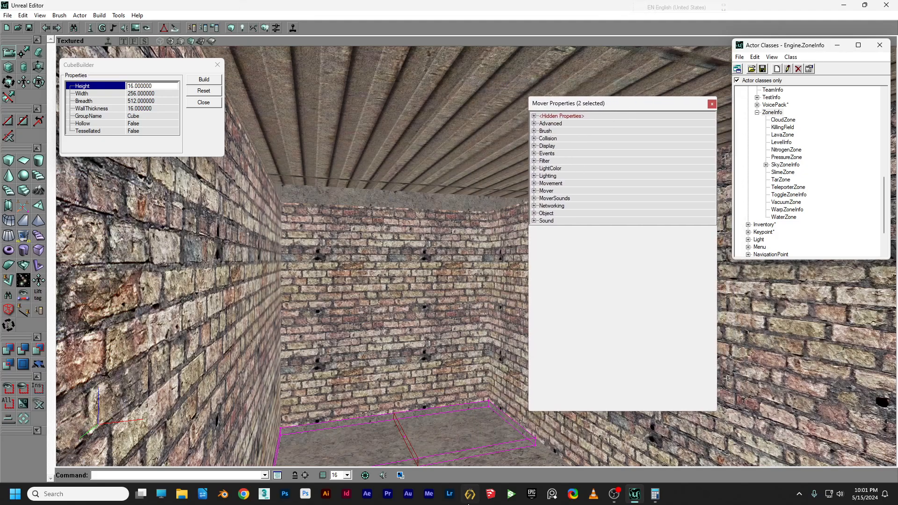
left_click_drag(417, 412, 419, 412)
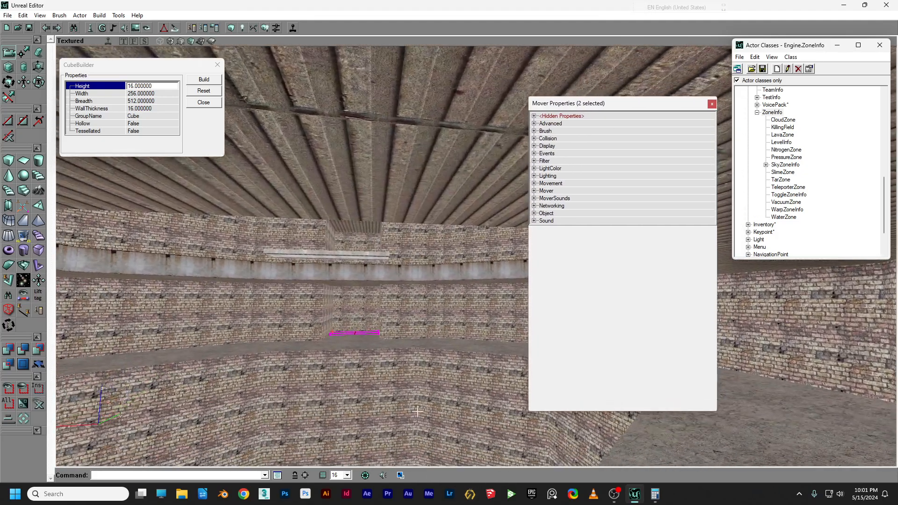
left_click(534, 214)
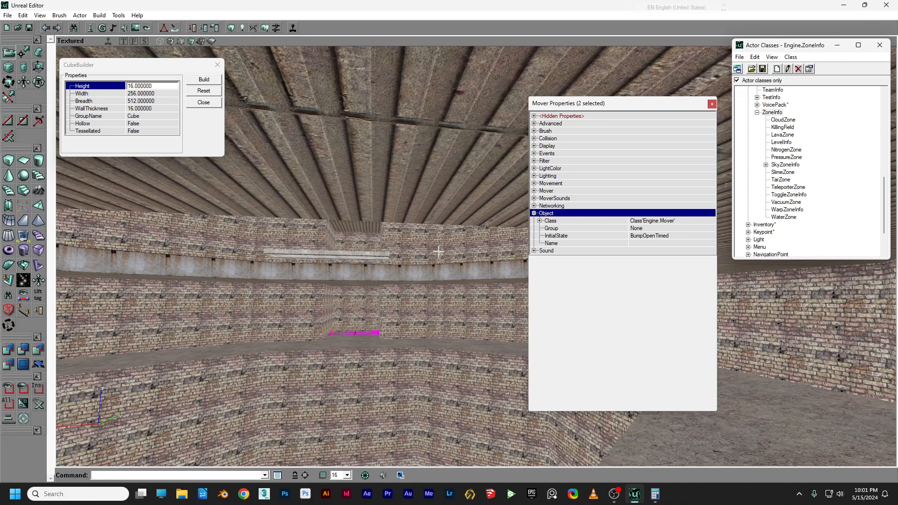
left_click(653, 238)
left_click(710, 235)
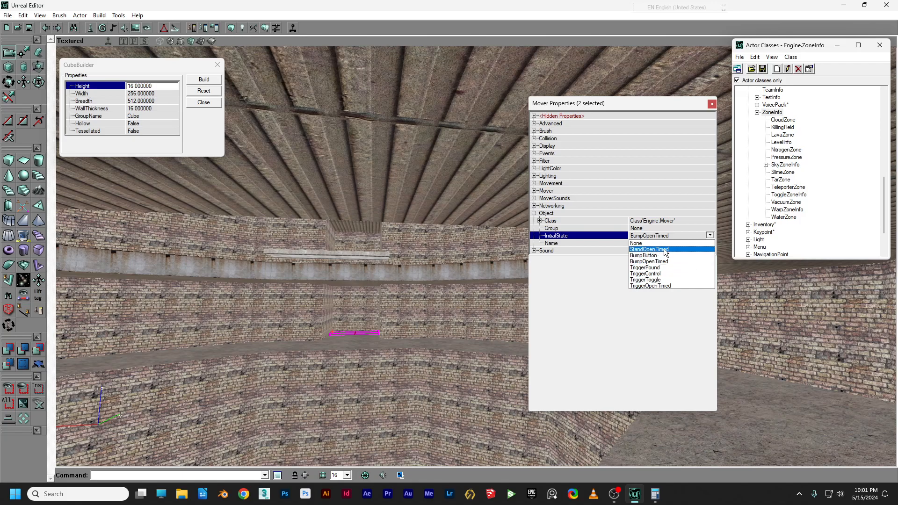
left_click(661, 249)
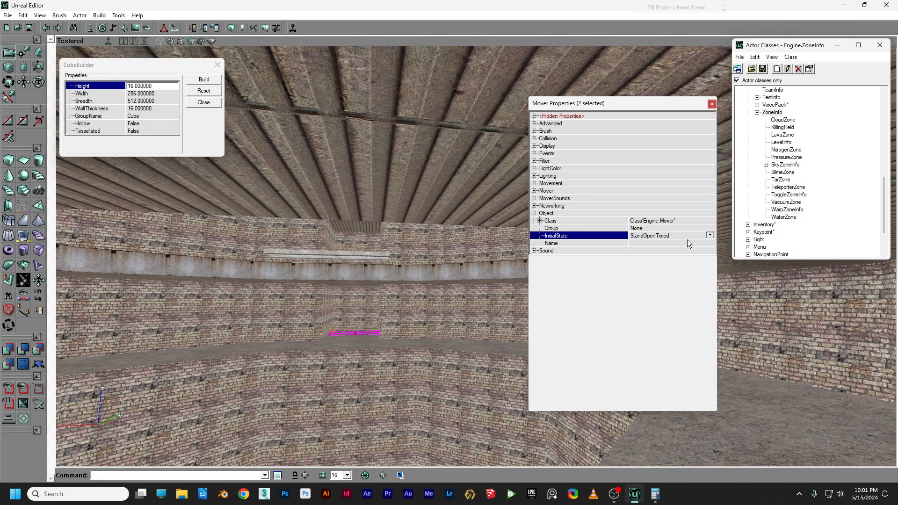
left_click(709, 235)
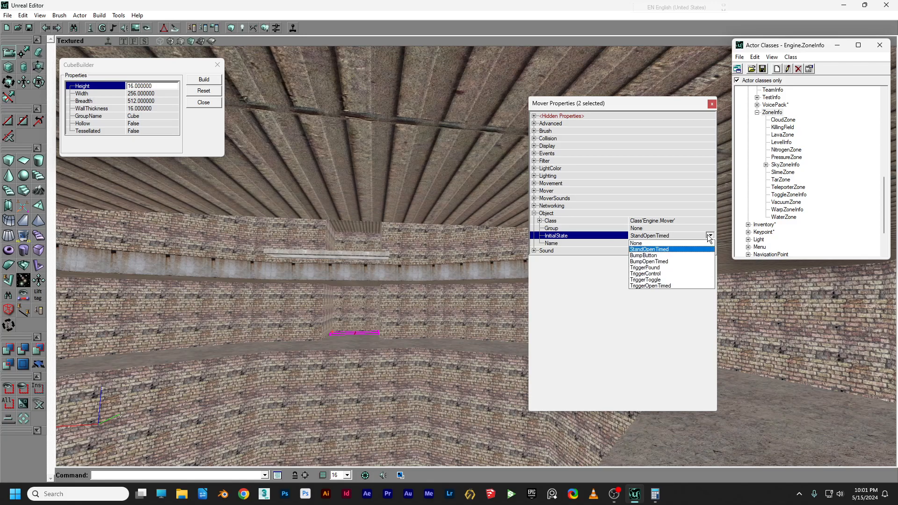
left_click(654, 250)
left_click(534, 213)
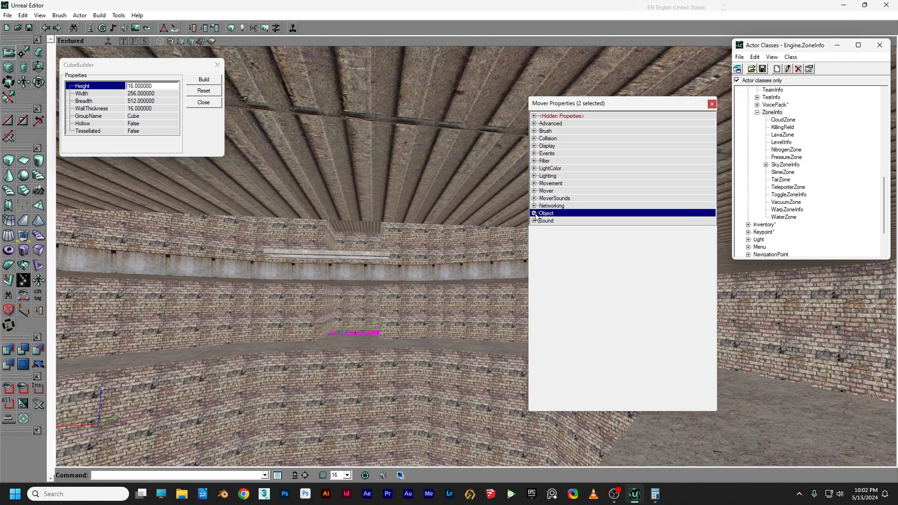
- Expand the movers' MoverSounds settings and load the DoorsMod.uax sound package in the sound browser
left_click(534, 198)
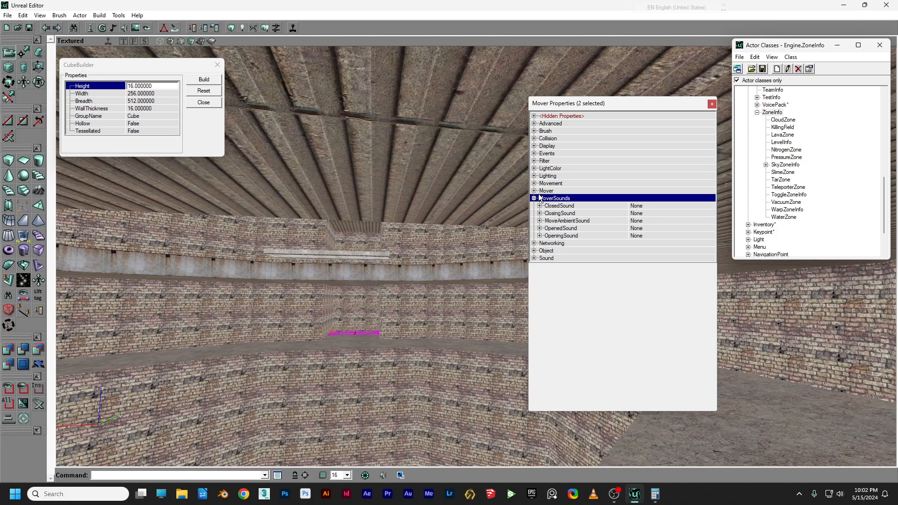
left_click(122, 28)
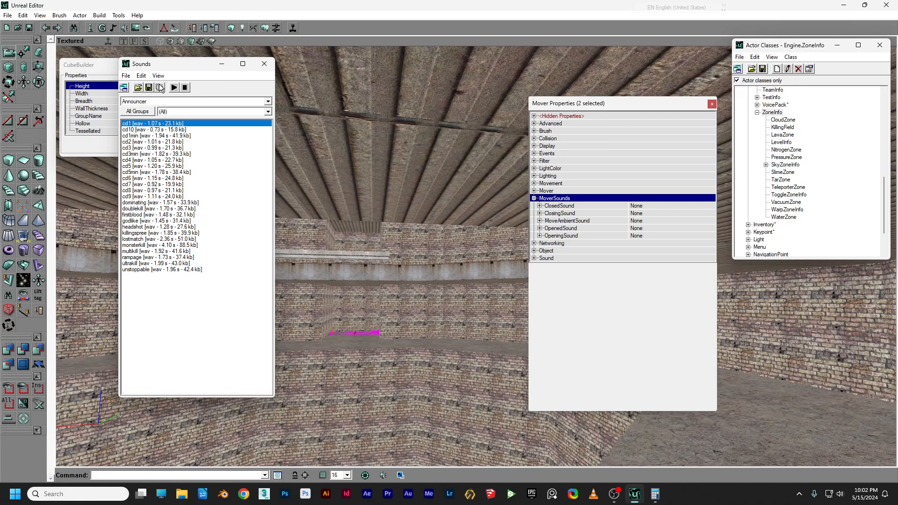
left_click(126, 78)
left_click(182, 67)
left_click(138, 87)
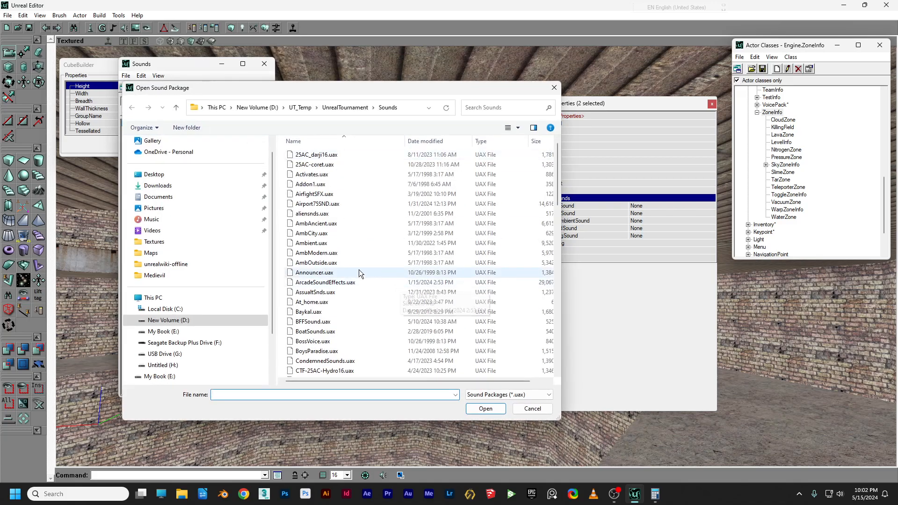
left_click(532, 409)
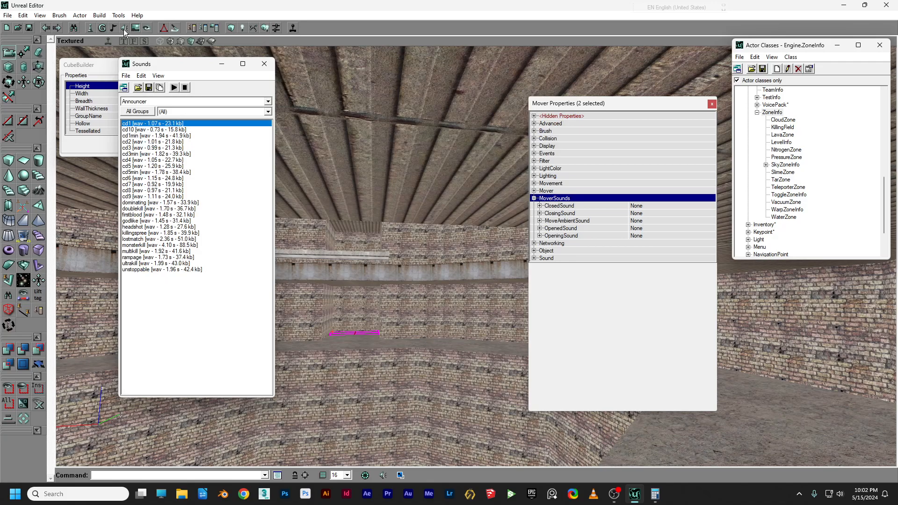
left_click(138, 88)
left_click_drag(557, 161, 543, 224)
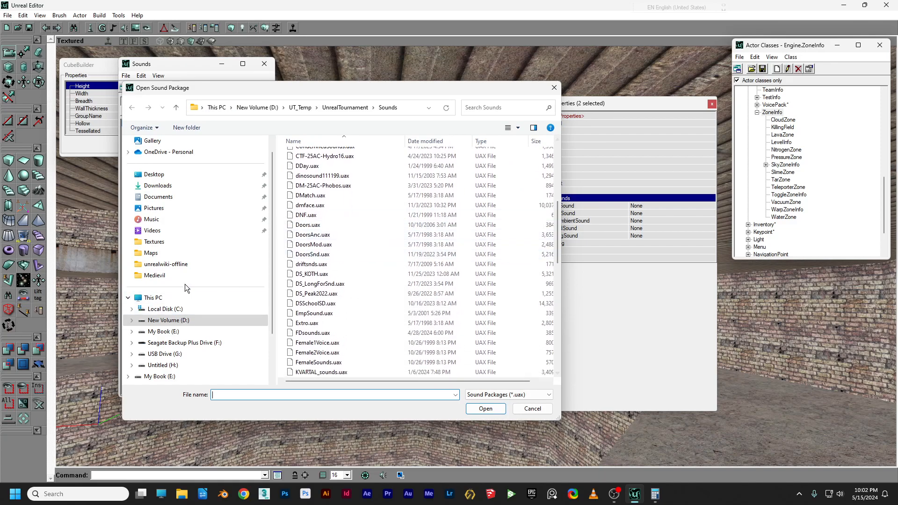
left_click(316, 248)
left_click(486, 408)
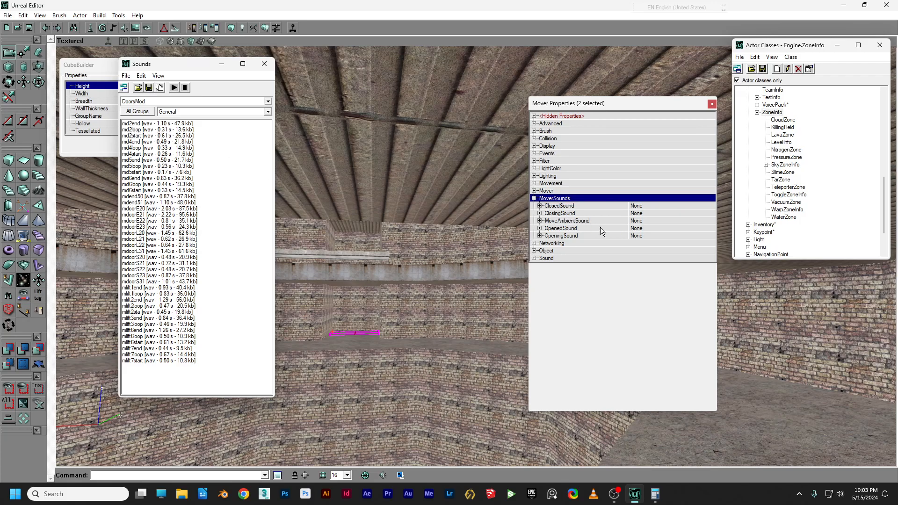
- Assign md2end as the movers' ClosedSound, md2loop as MoveAmbientSound and md2start as OpenedSound
left_click(146, 124)
left_click(628, 207)
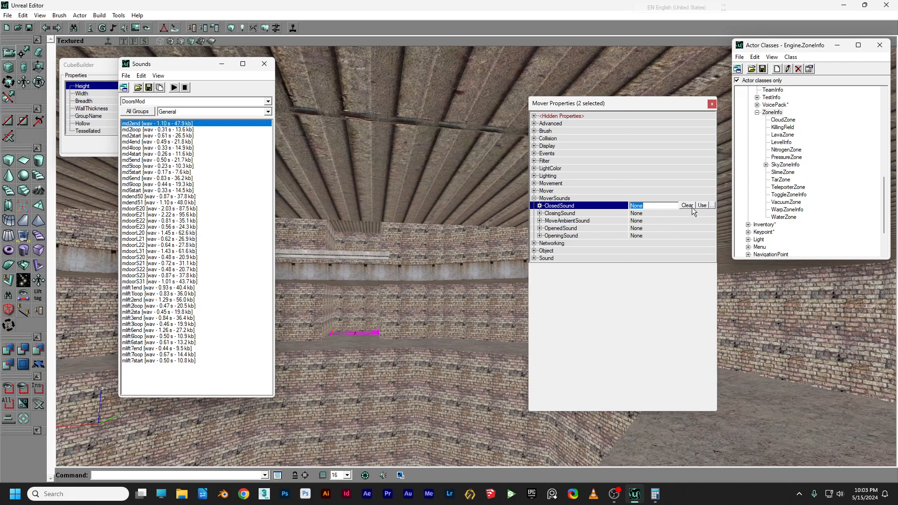
left_click(702, 206)
left_click(125, 130)
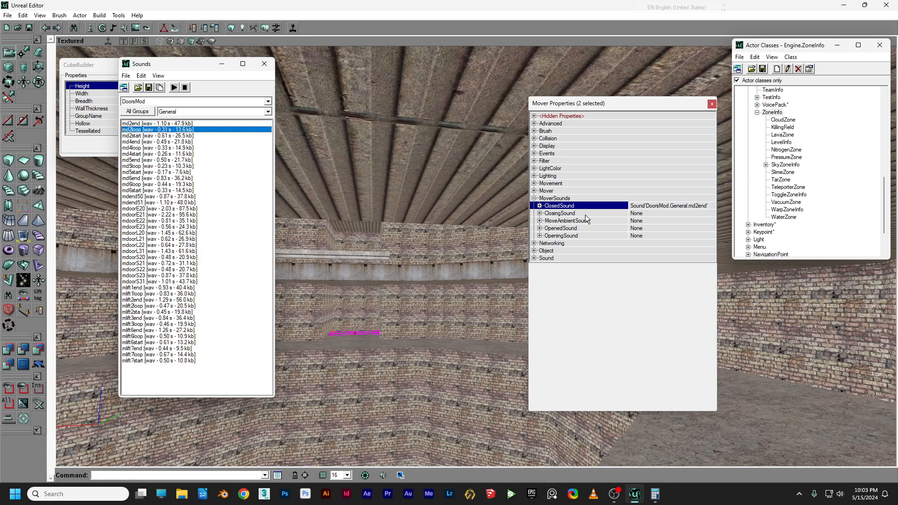
left_click(642, 220)
left_click(699, 220)
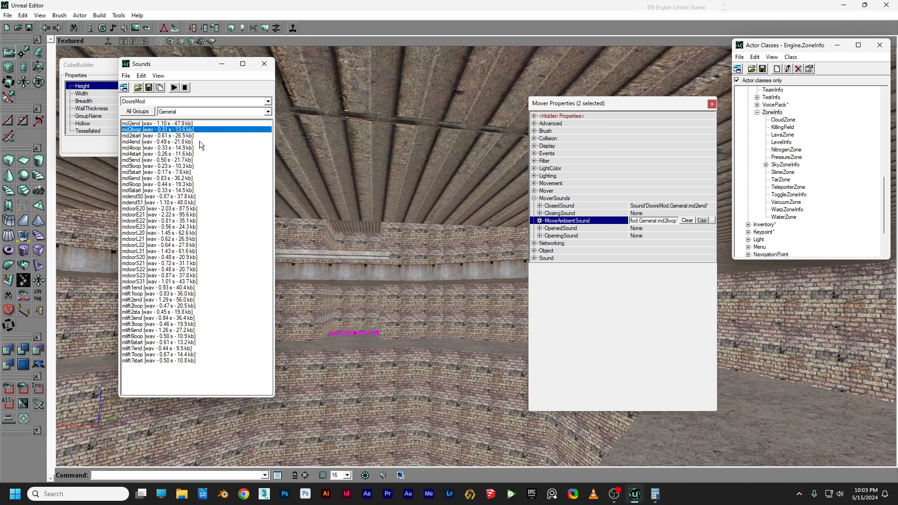
left_click(131, 136)
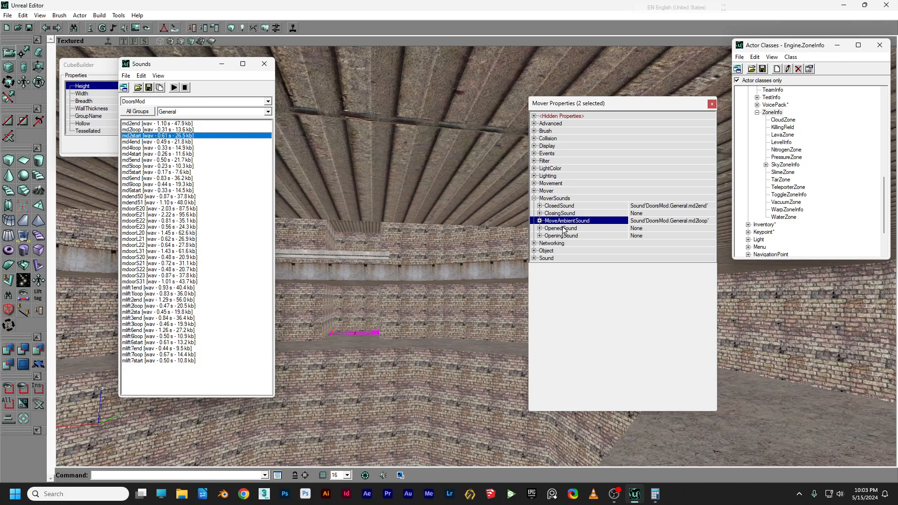
left_click(653, 228)
left_click(698, 227)
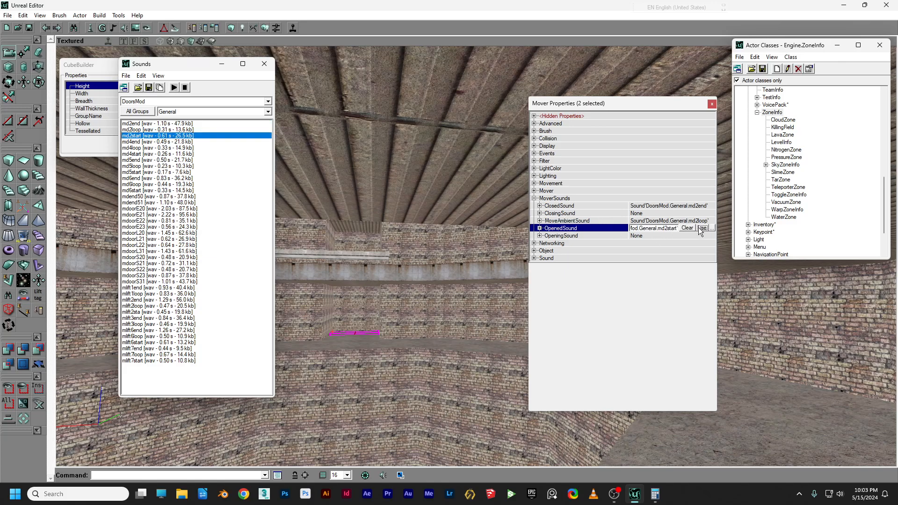
- Preview the md2start sound, look through the DoorsMod loop sounds and close the sound browser
left_click(174, 89)
left_click(151, 130)
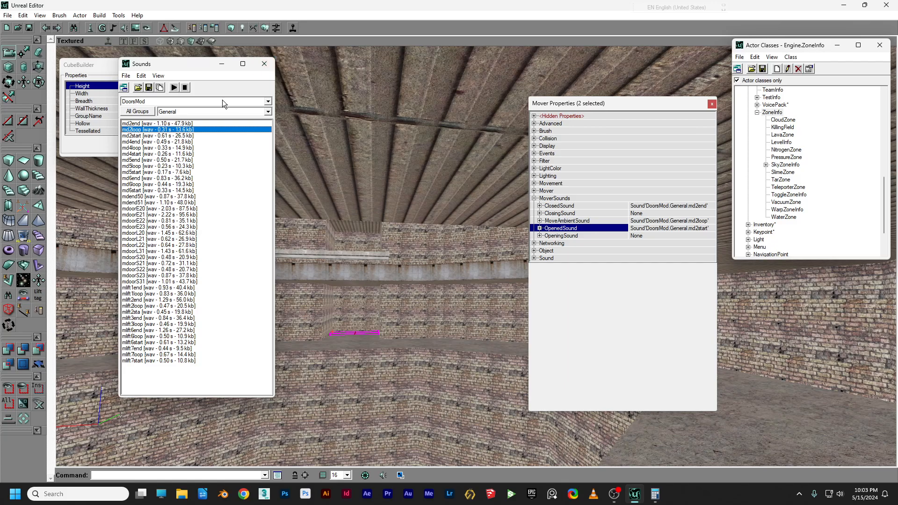
left_click(150, 148)
right_click_drag(459, 214, 298, 116)
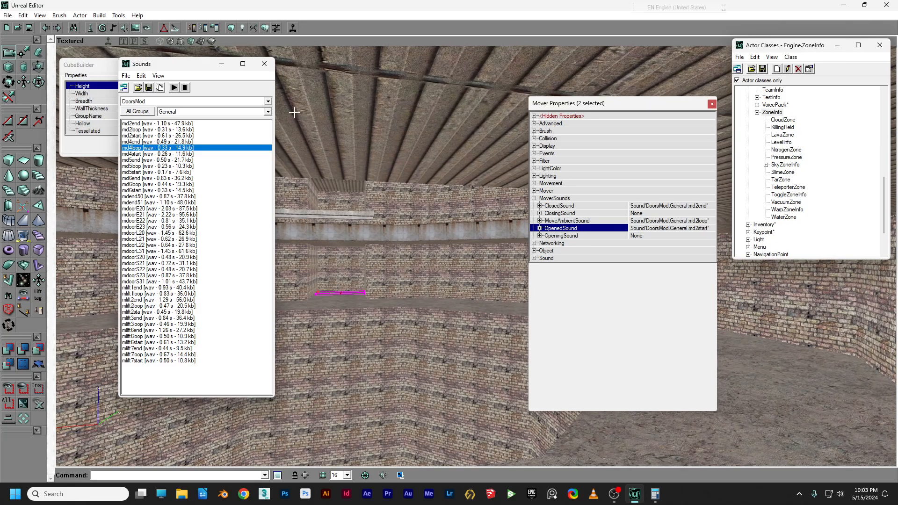
left_click(264, 63)
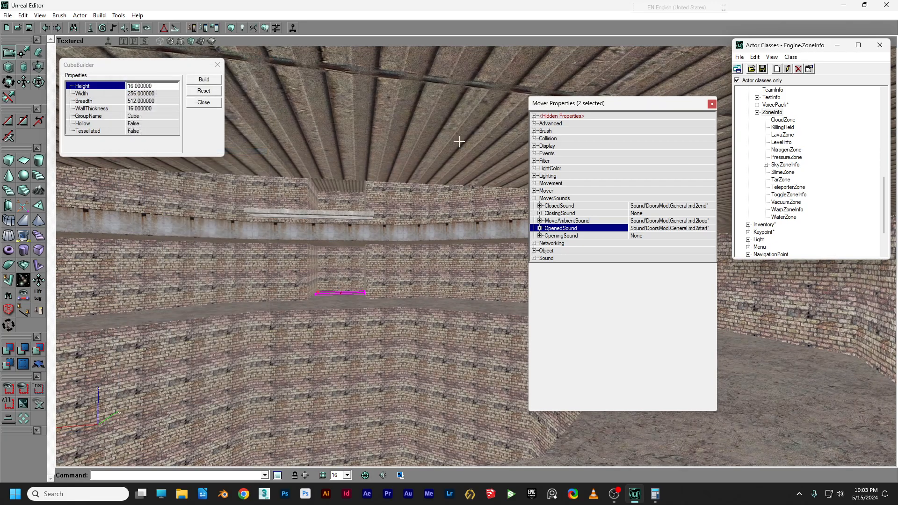
left_click(534, 198)
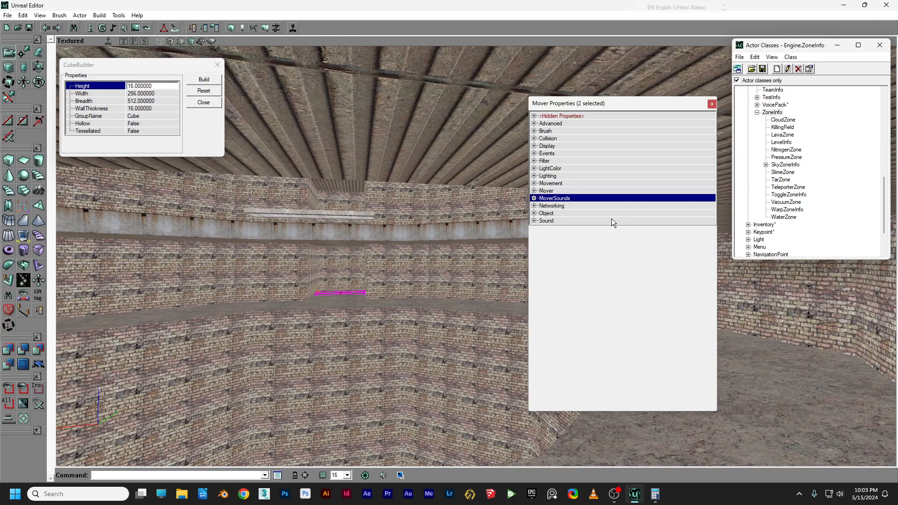
- Set the MoverEncroachType of both movers to ME_CrushWhenEncroach
left_click(534, 191)
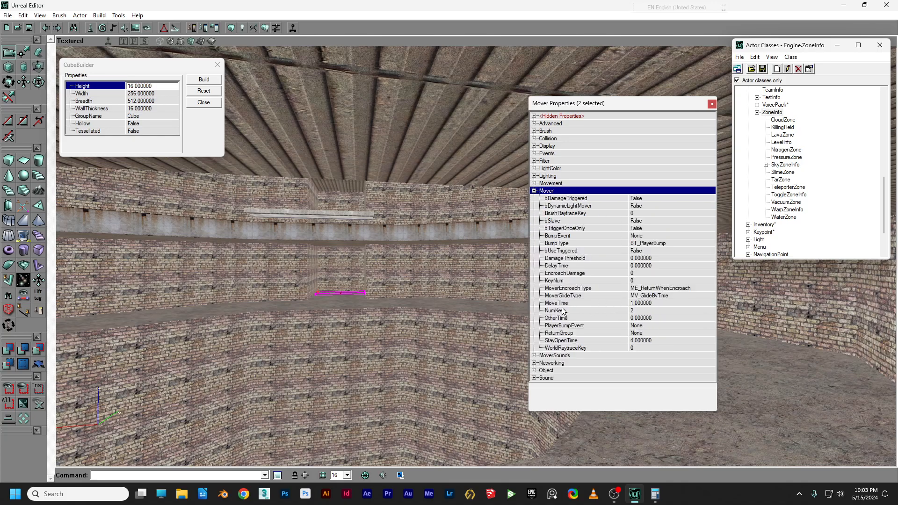
left_click_drag(334, 277, 370, 327)
right_click_drag(334, 278, 380, 277)
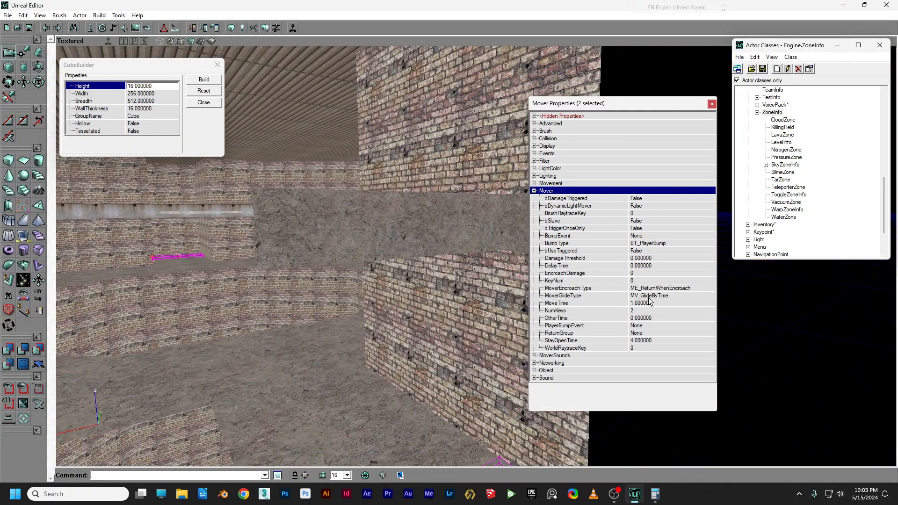
right_click_drag(431, 393, 441, 412)
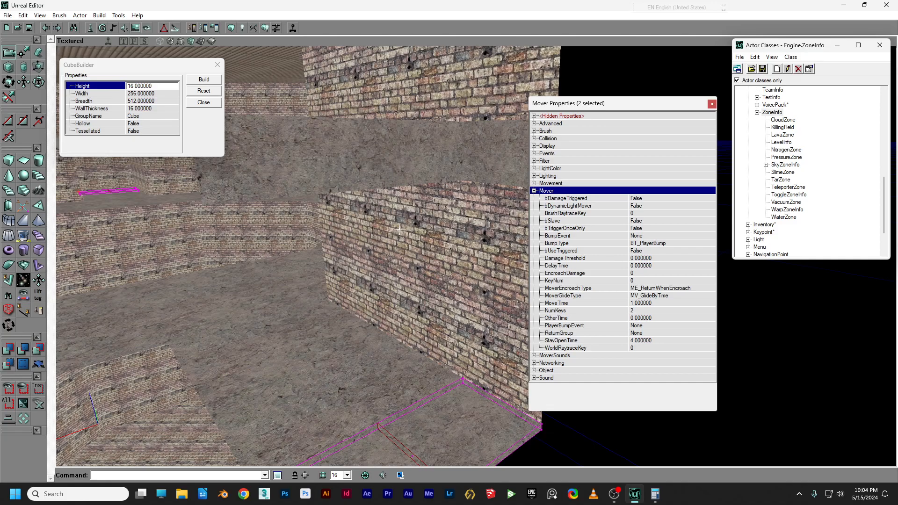
right_click_drag(398, 224, 400, 243)
left_click_drag(401, 243, 360, 234)
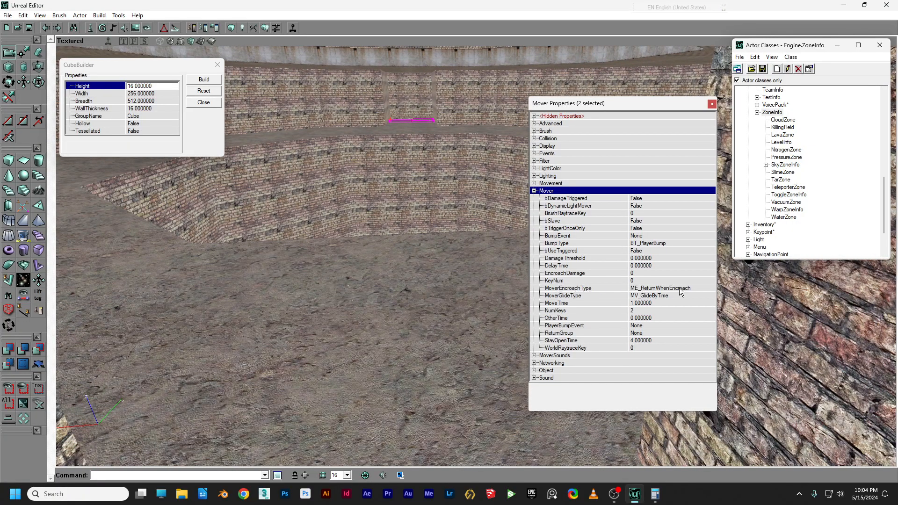
left_click_drag(446, 260, 459, 173)
mouse_move(439, 288)
right_mouse_down()
mouse_move(438, 262)
mouse_move(439, 287)
right_mouse_up()
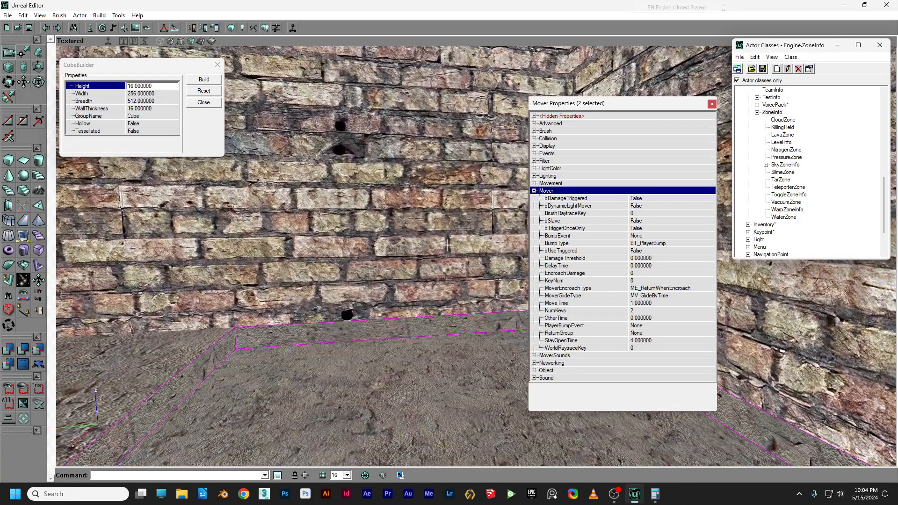
mouse_move(508, 134)
right_mouse_down()
mouse_move(507, 93)
mouse_move(508, 134)
right_mouse_up()
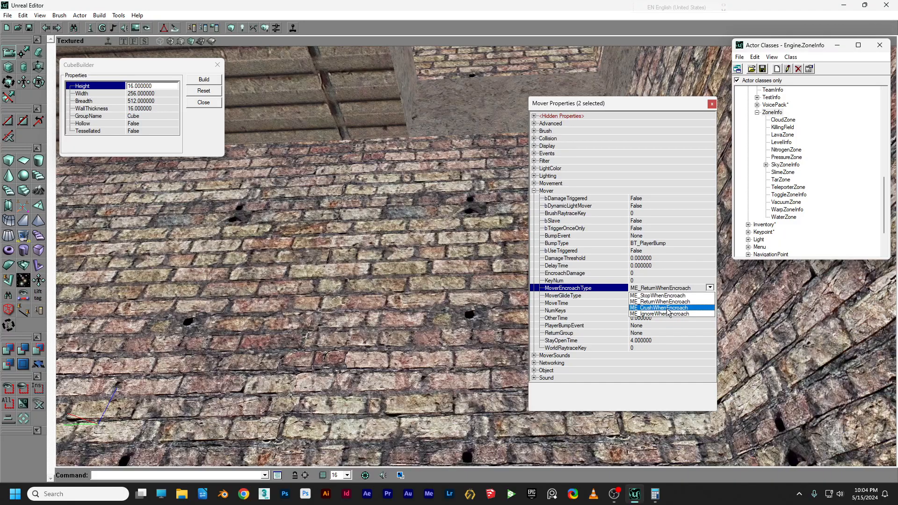
right_click_drag(415, 342, 421, 414)
left_click_drag(412, 381, 311, 402)
left_click_drag(398, 338, 402, 337)
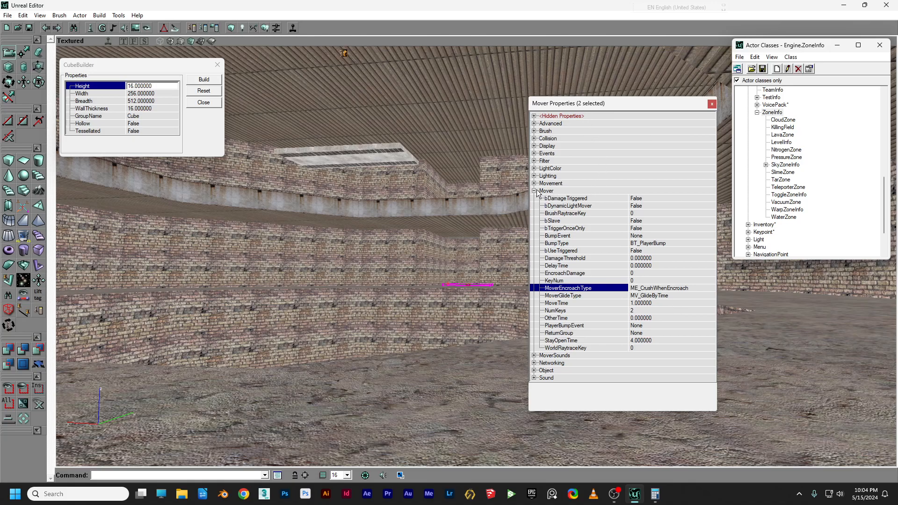
double_click(551, 190)
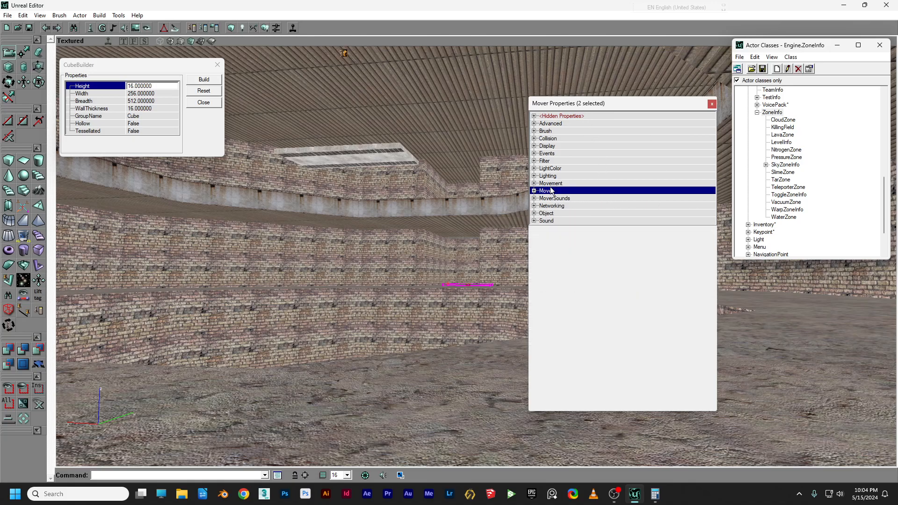
- Check the movers' Event and Tag settings and deselect both movers
left_click(534, 153)
mouse_move(361, 314)
left_mouse_down()
mouse_move(350, 79)
mouse_move(417, 417)
left_mouse_up()
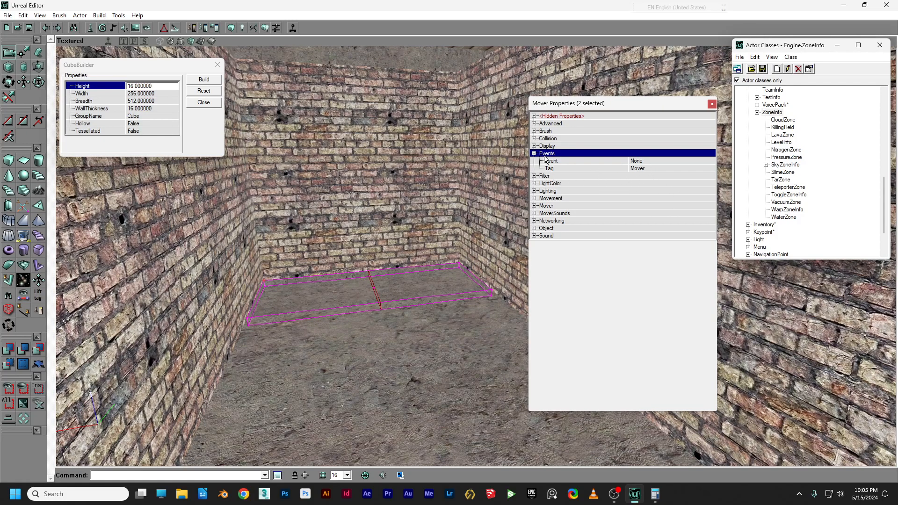
left_click(534, 154)
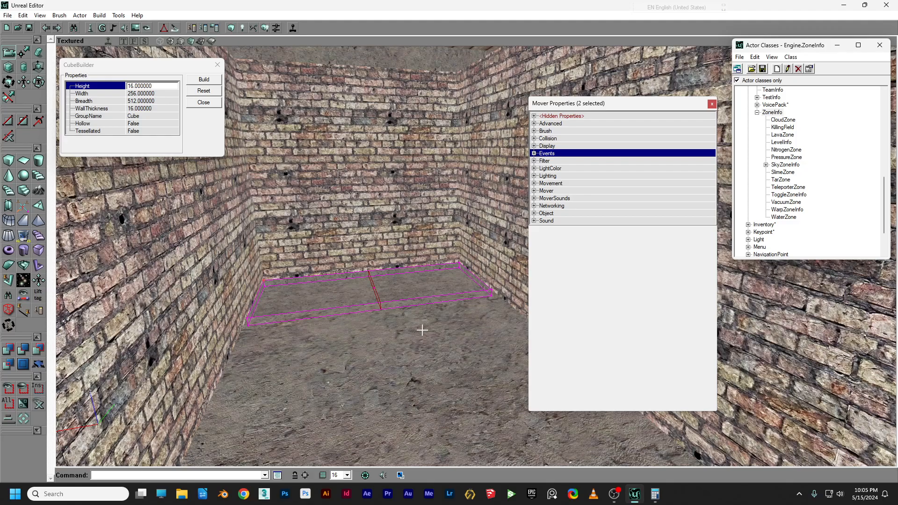
left_click(423, 325)
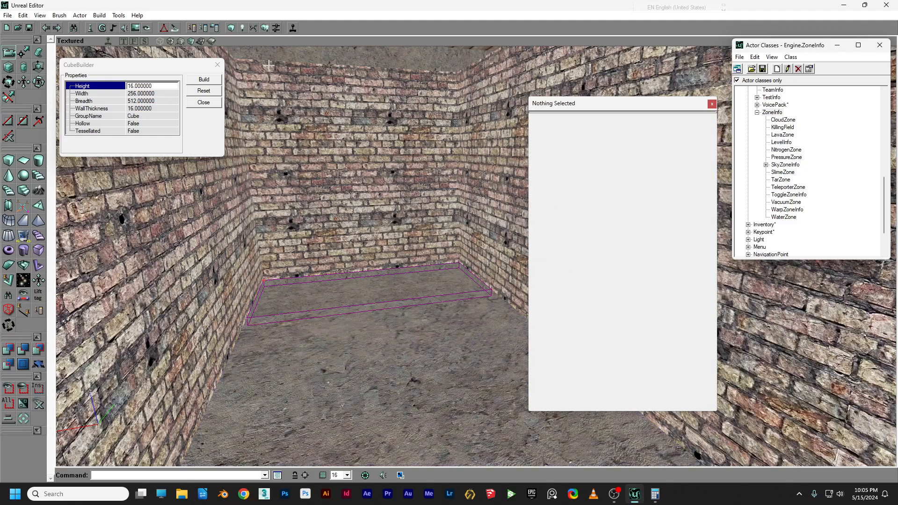
- Close the empty properties window and pick the PlayerStart class under NavigationPoint in the actor class browser
left_click_drag(345, 188, 314, 202)
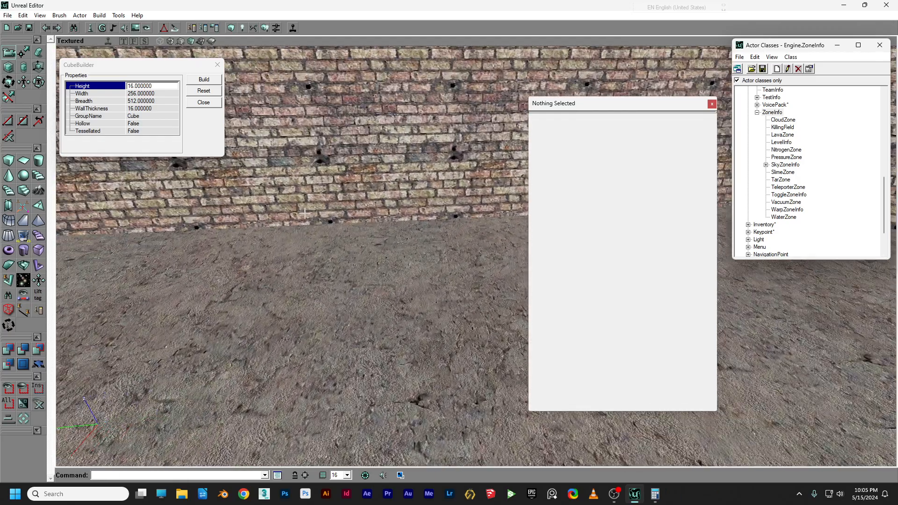
left_click(711, 103)
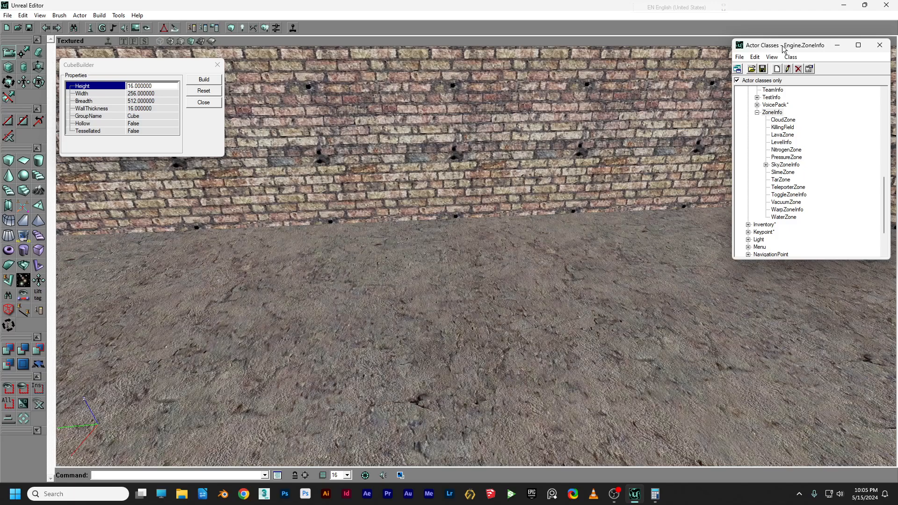
left_click_drag(781, 50, 673, 67)
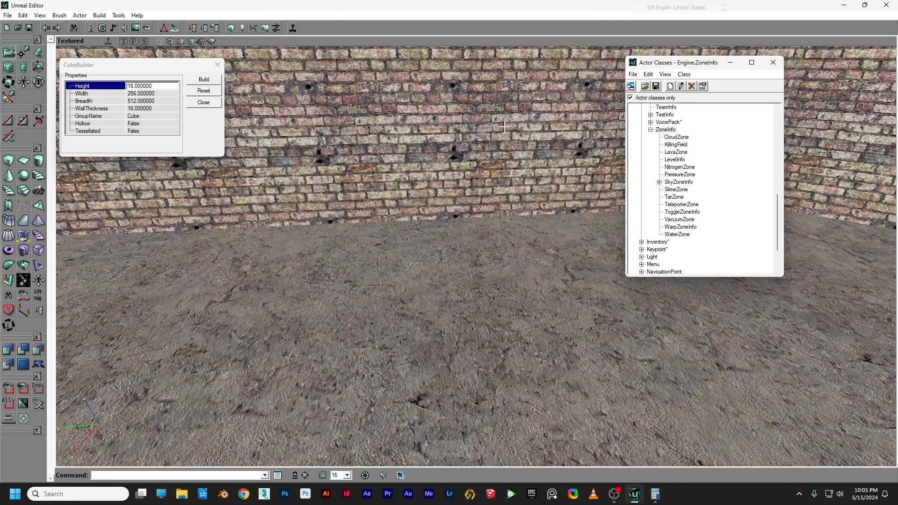
left_click(651, 130)
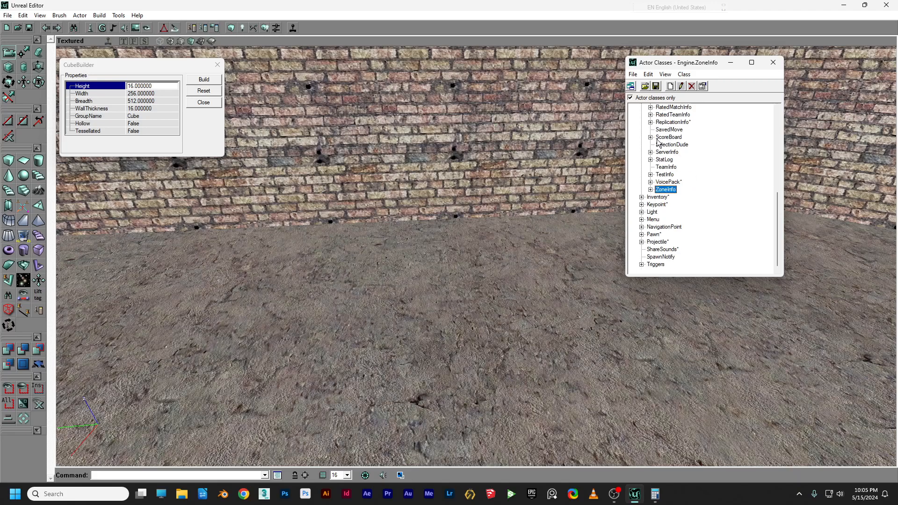
scroll(657, 141, "up", 7)
left_click(643, 155)
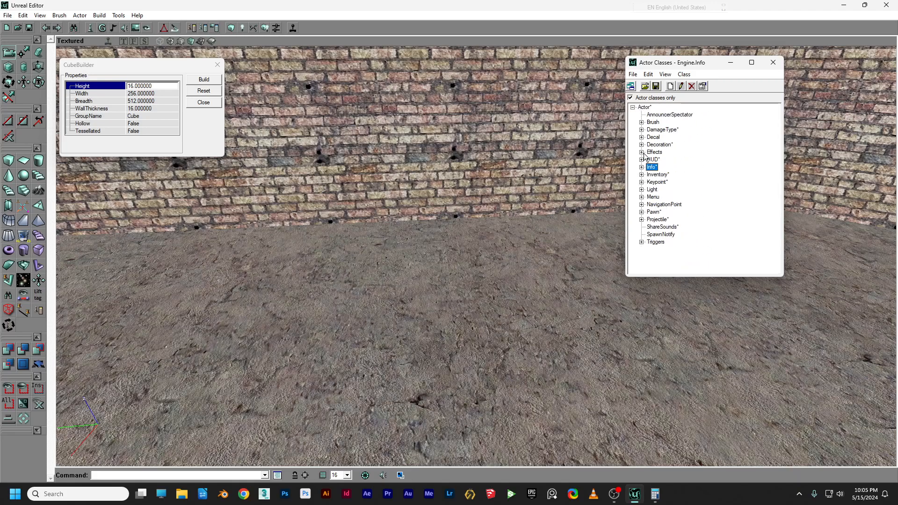
left_click(642, 204)
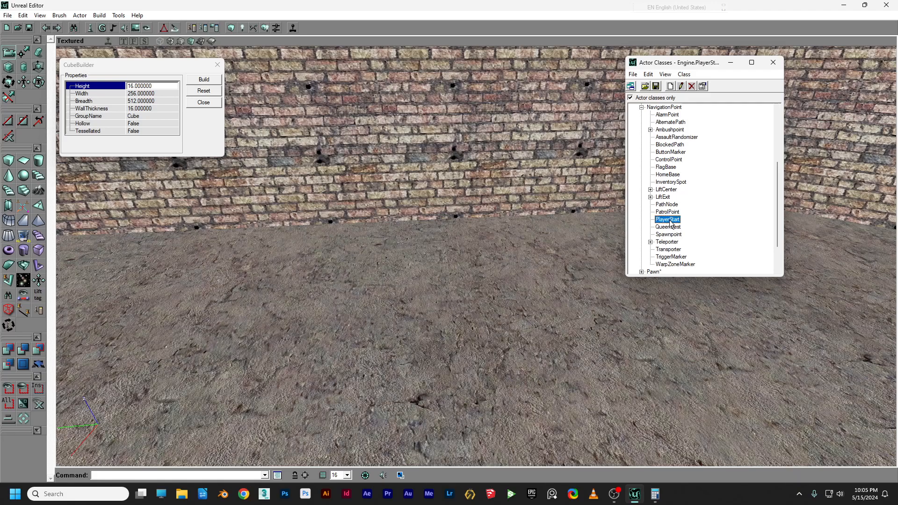
- Add a PlayerStart on the open floor in front of the brick wall
right_click(399, 278)
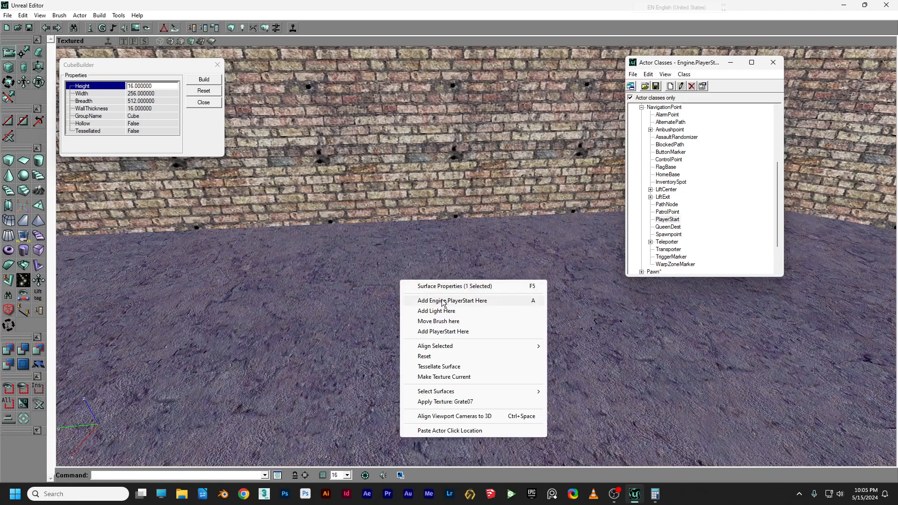
left_click(442, 301)
left_click(394, 260)
left_click_drag(447, 279, 490, 223)
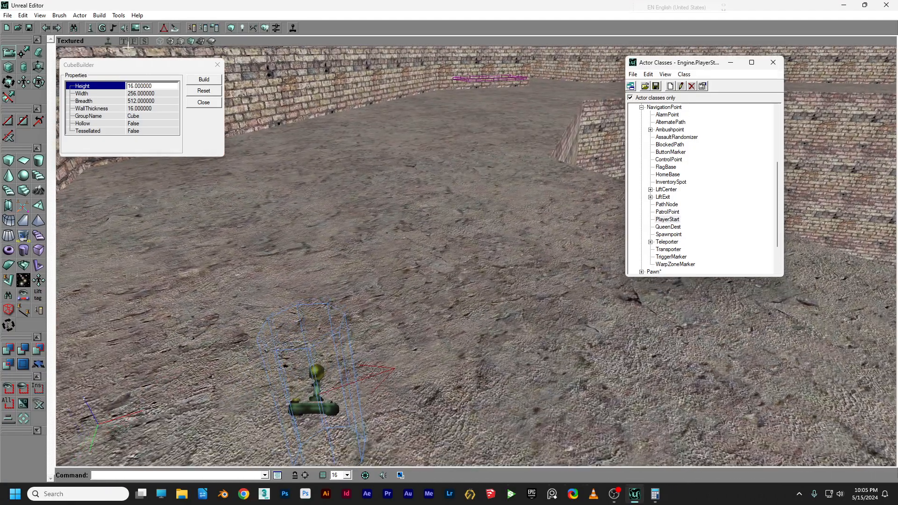
- Check the PlayerStart's position and facing direction in the top view, then return to the textured 3D view
left_click(124, 41)
scroll(320, 174, "down", 5)
left_click_drag(320, 173, 263, 197)
scroll(321, 178, "up", 4)
left_click_drag(322, 181, 382, 173)
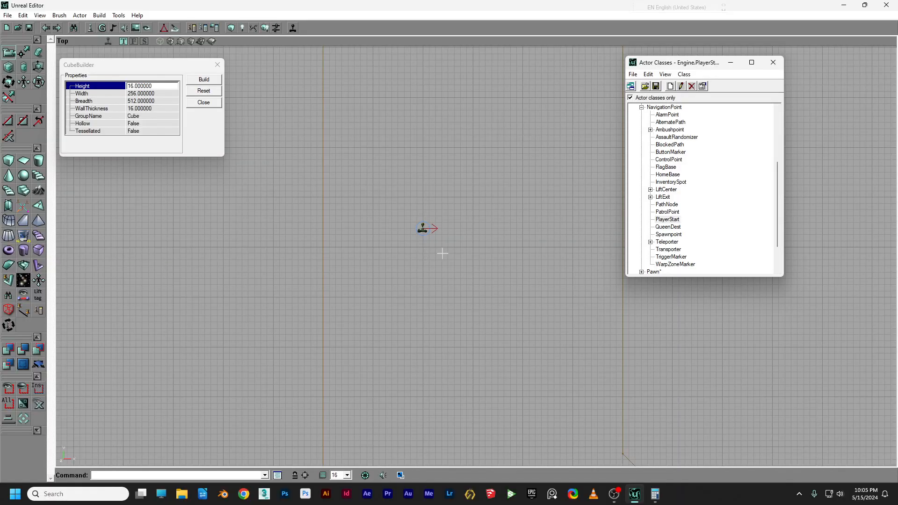
left_click(191, 42)
left_click_drag(196, 48, 178, 37)
left_click_drag(272, 52, 295, 31)
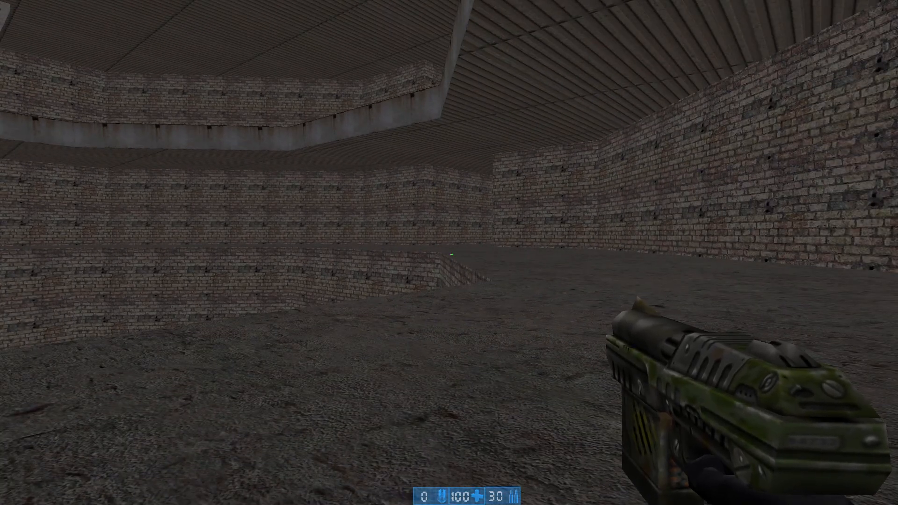
- Play-test the map by walking into the recess, riding the lift to the upper floor and exploring there
key("w")
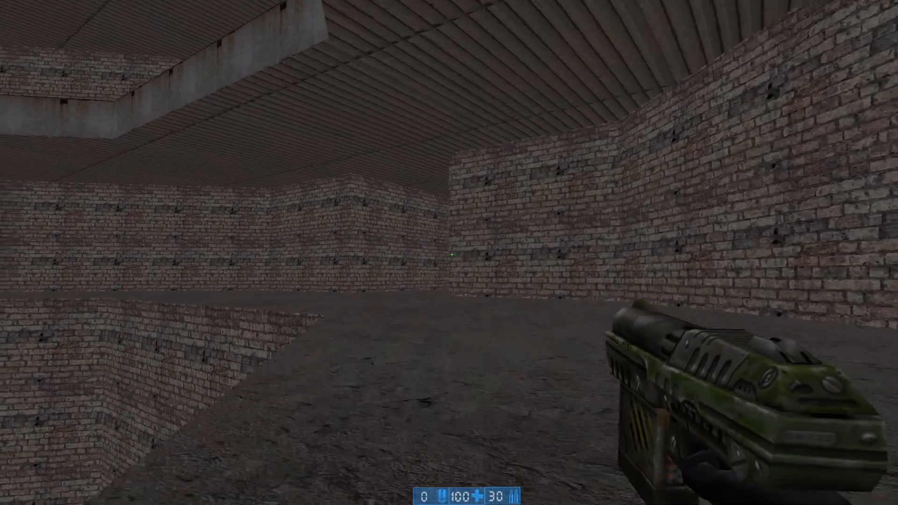
key("w")
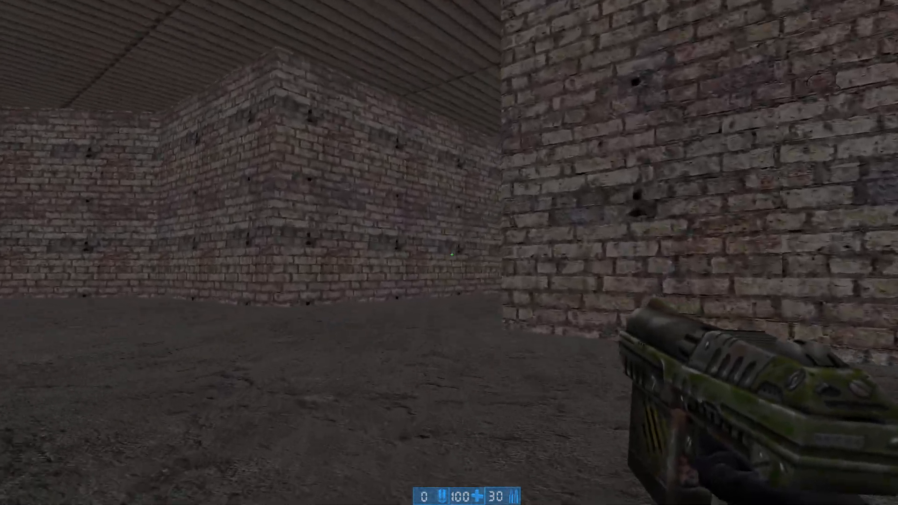
key("w")
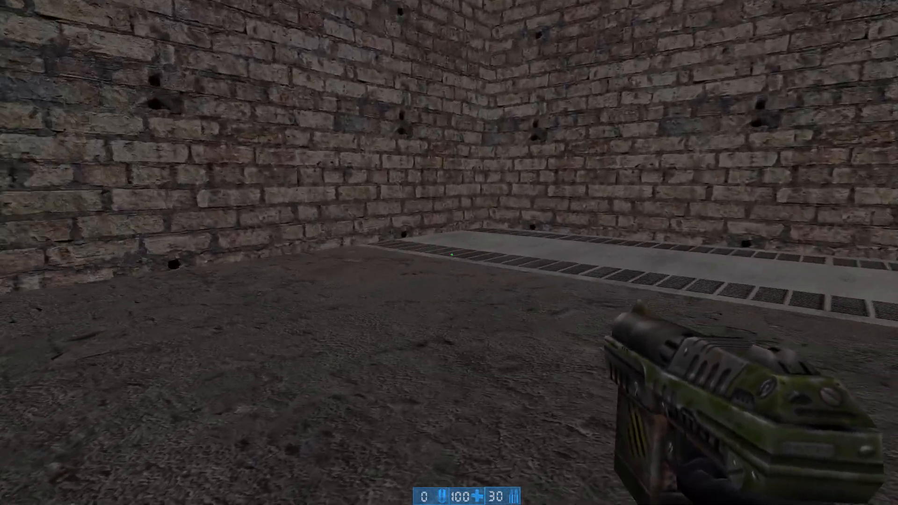
key("w")
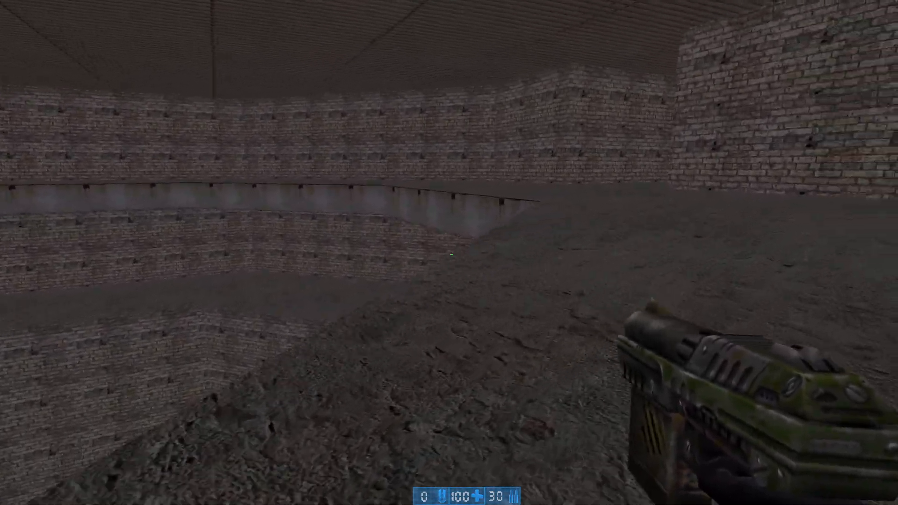
key("w")
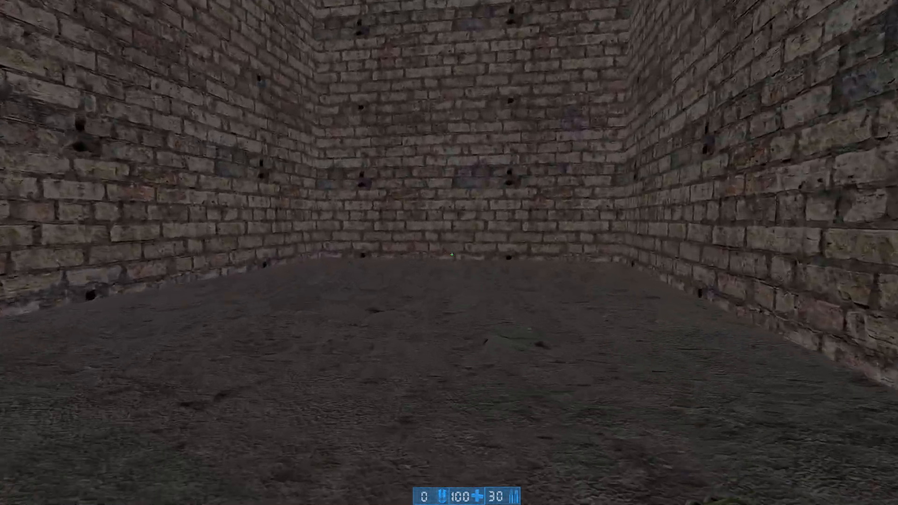
key("w")
- Switch to the translocator, teleport down the lift shaft and look up at the raised lift
scroll(452, 254, "down", 3)
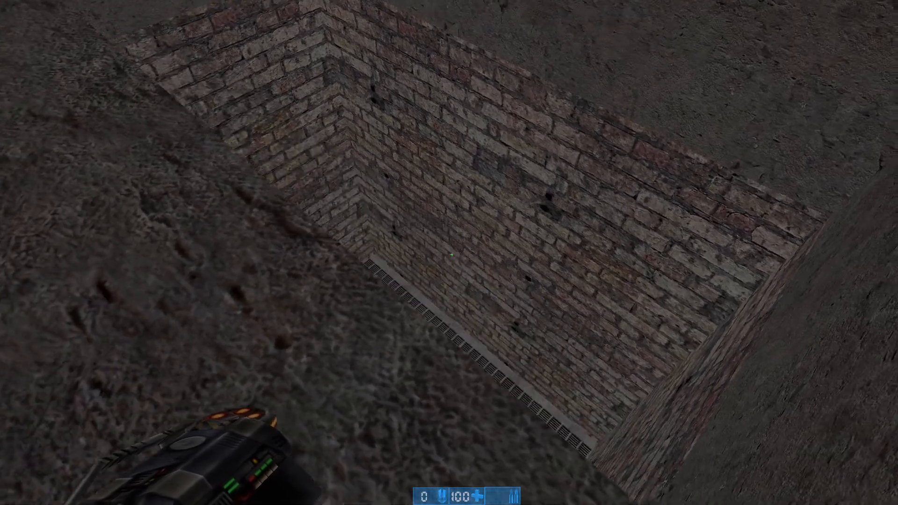
key("w")
left_click(452, 254)
right_click(452, 254)
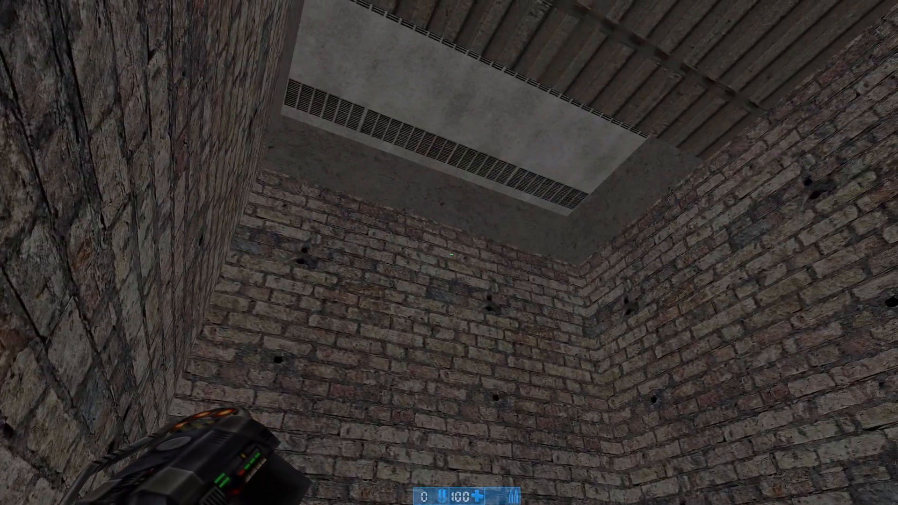
- Test standing on the lift and stepping off its edge, and walk out to view the arena
key("w")
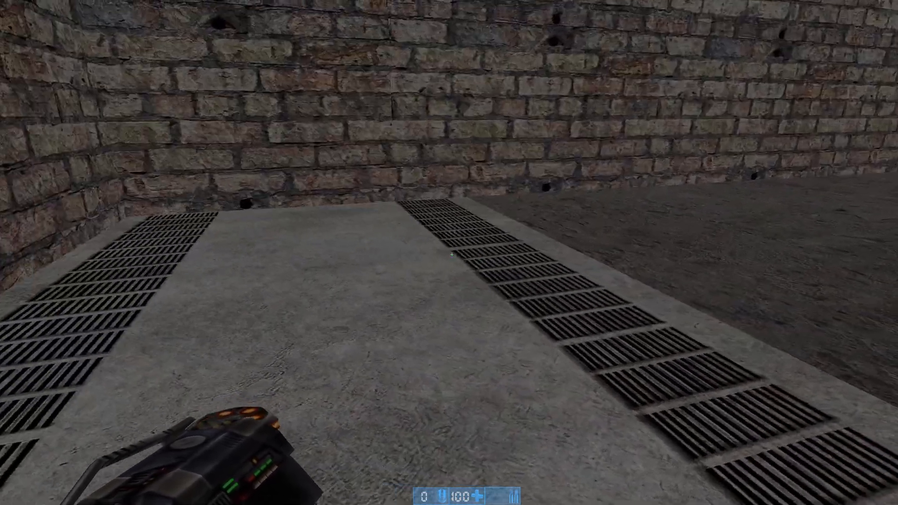
key("d")
key("w")
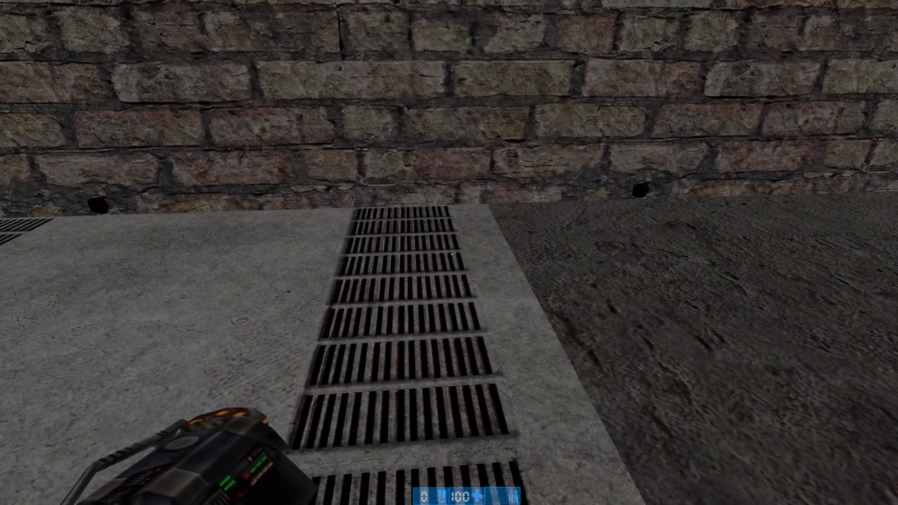
key("d")
key("w")
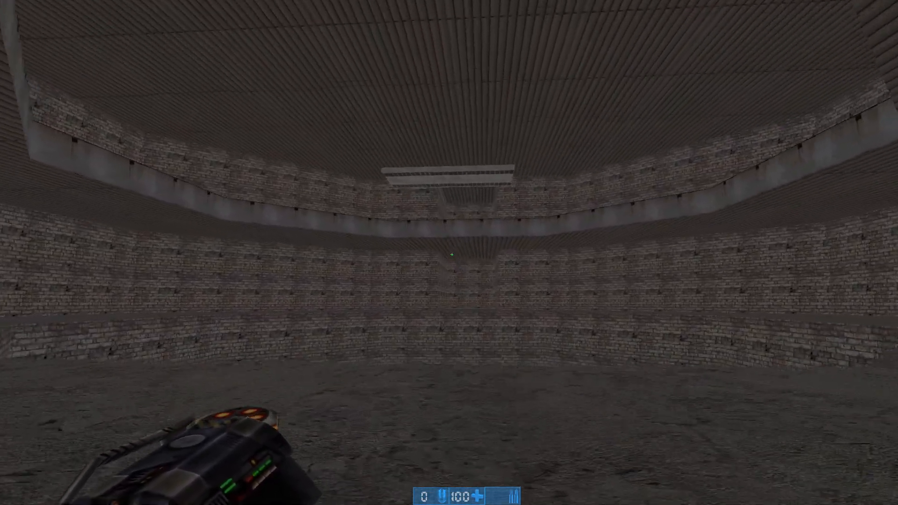
key("w")
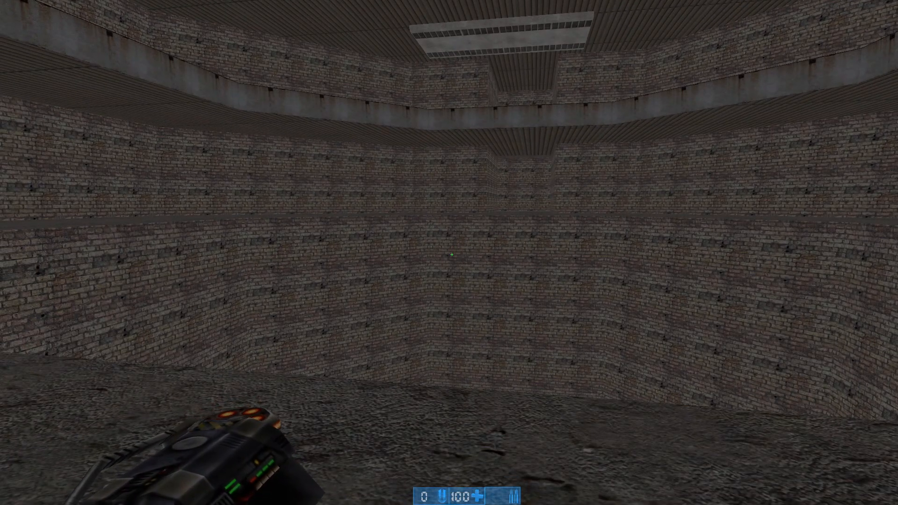